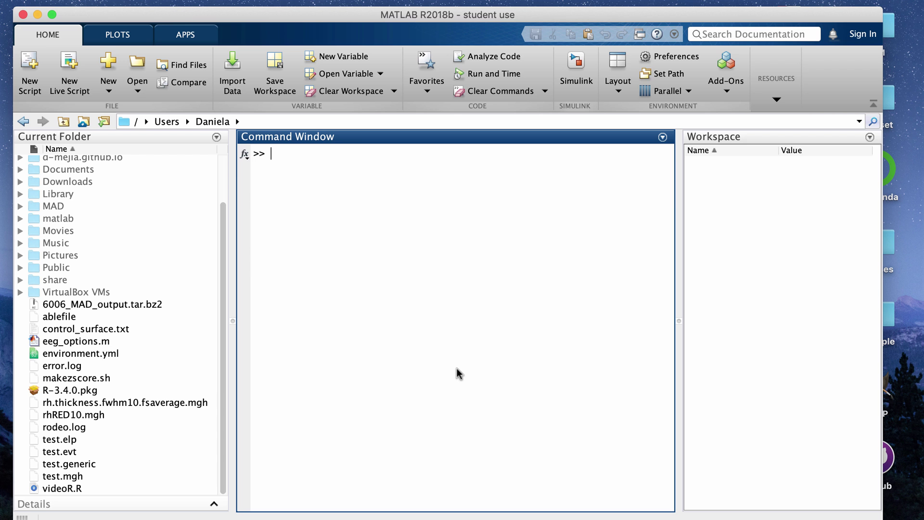
# Step: Start EEGLAB by running eeglab in the MATLAB Command Window
pyautogui.write('eeglab')
pyautogui.press('Return')
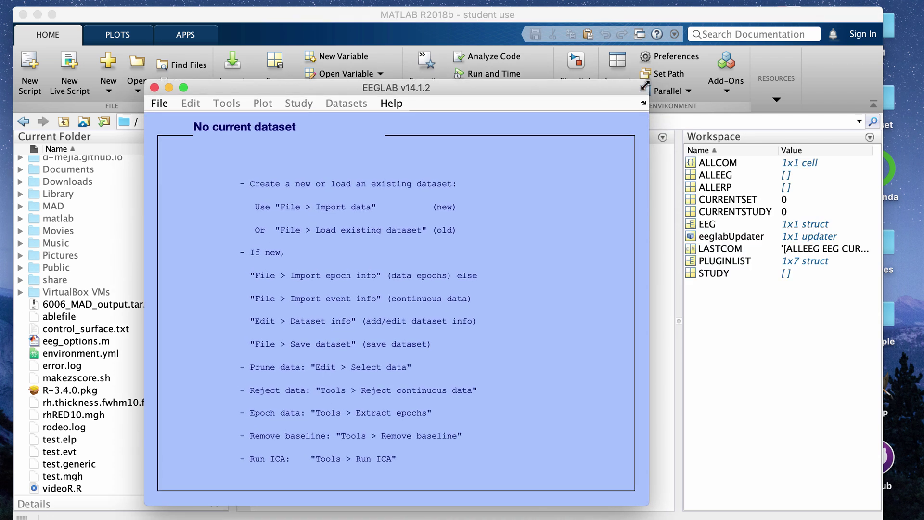
# Step: Load the study local_42subj_ad3rej.study from the STUDY folder and move the EEGLAB window aside
pyautogui.click(160, 103)
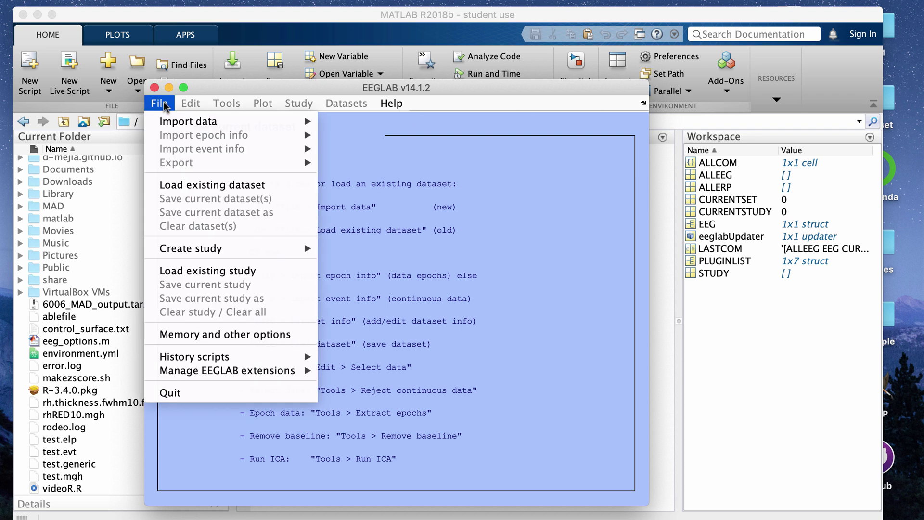
pyautogui.moveTo(189, 252)
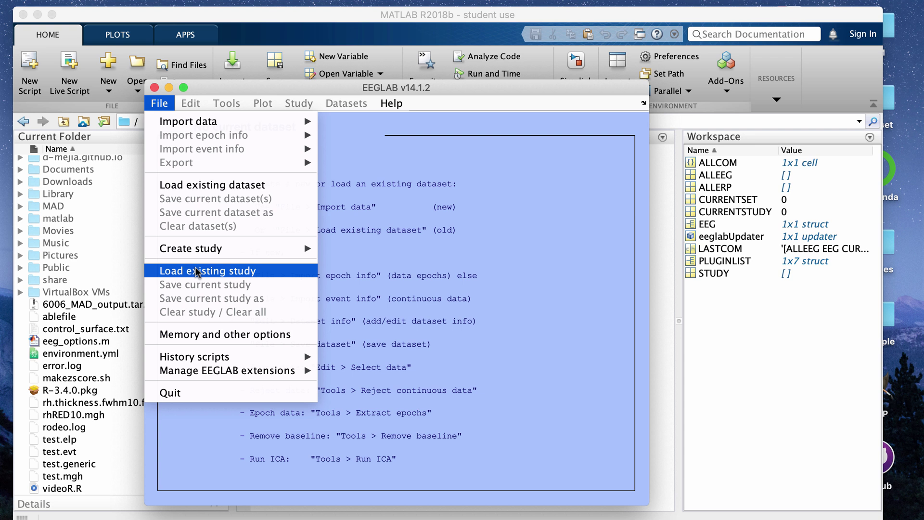
pyautogui.click(197, 271)
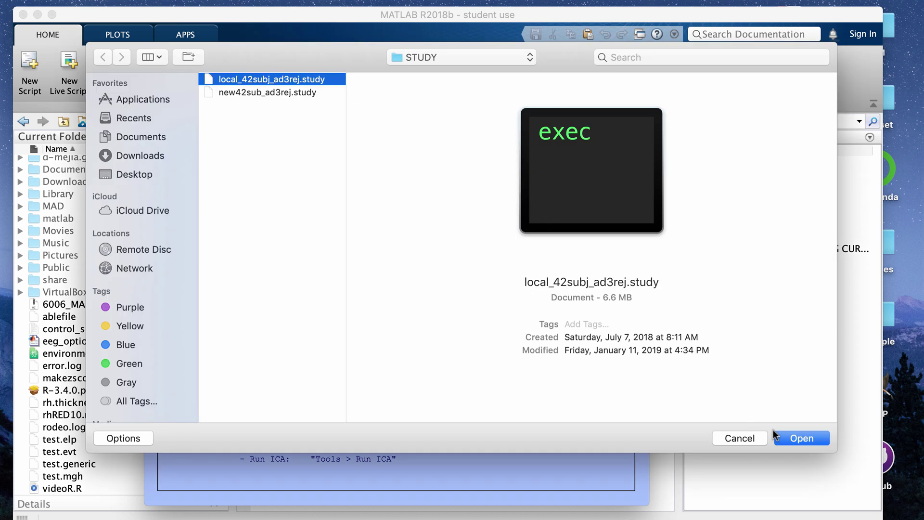
pyautogui.click(789, 438)
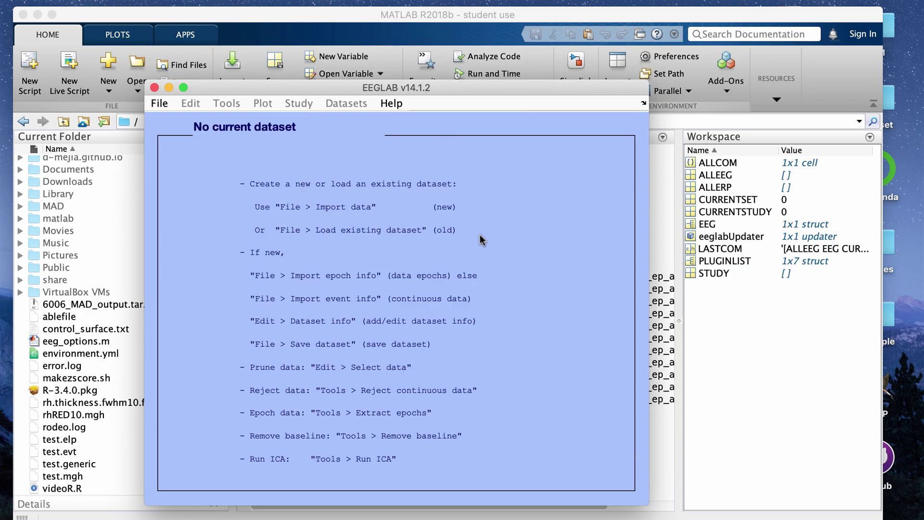
pyautogui.moveTo(450, 88); pyautogui.dragTo(605, 45)
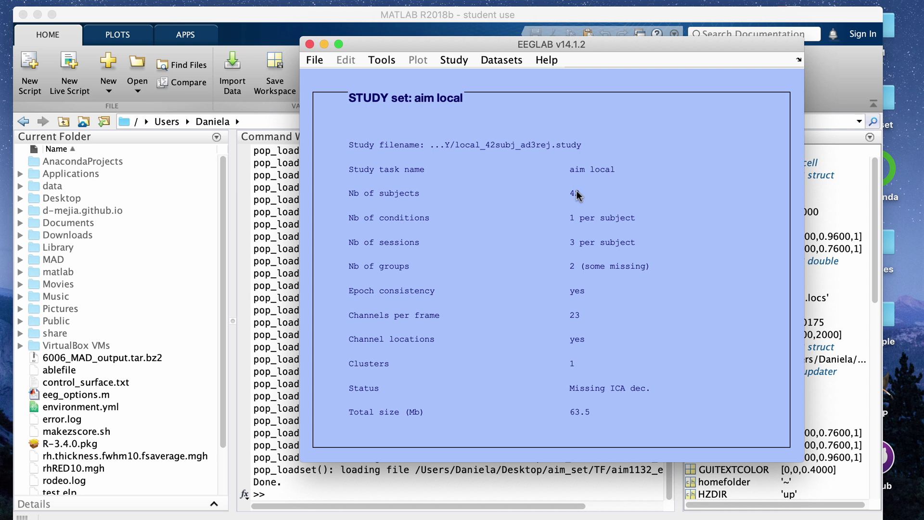
# Step: Open Select/Edit study design(s) for the aim local study
pyautogui.click(455, 61)
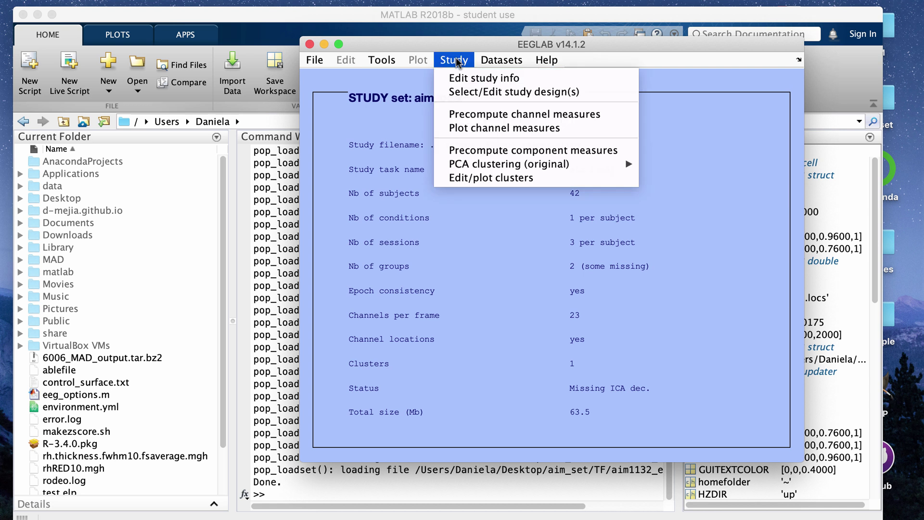
pyautogui.click(460, 90)
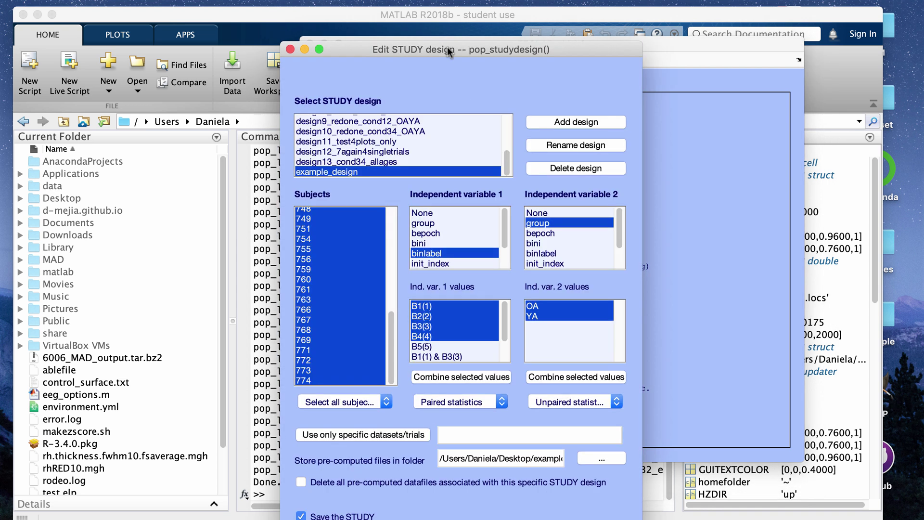
# Step: Inspect designs design_4bins_allages_nobase, design3_4bins_allages_baselined and design5_2bins_remforgot_allages
pyautogui.moveTo(446, 48); pyautogui.dragTo(453, 14)
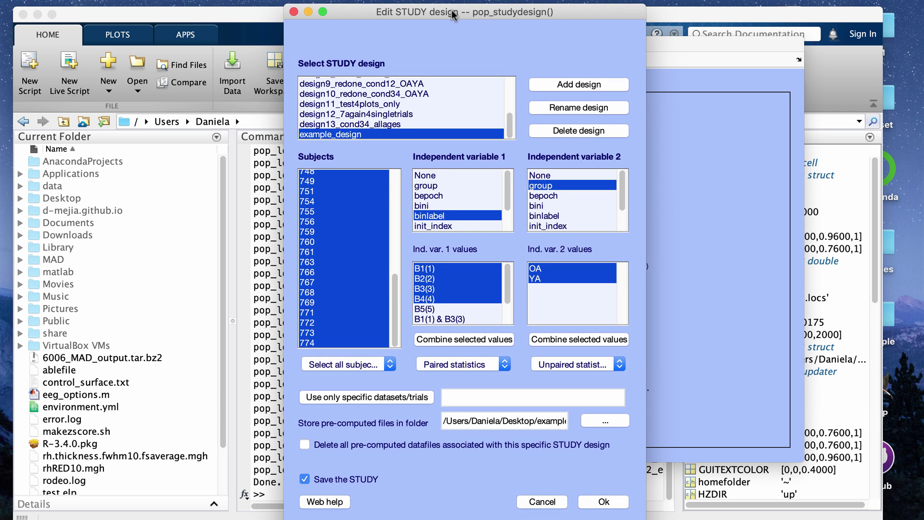
pyautogui.scroll(5, 469, 105)
pyautogui.click(368, 83)
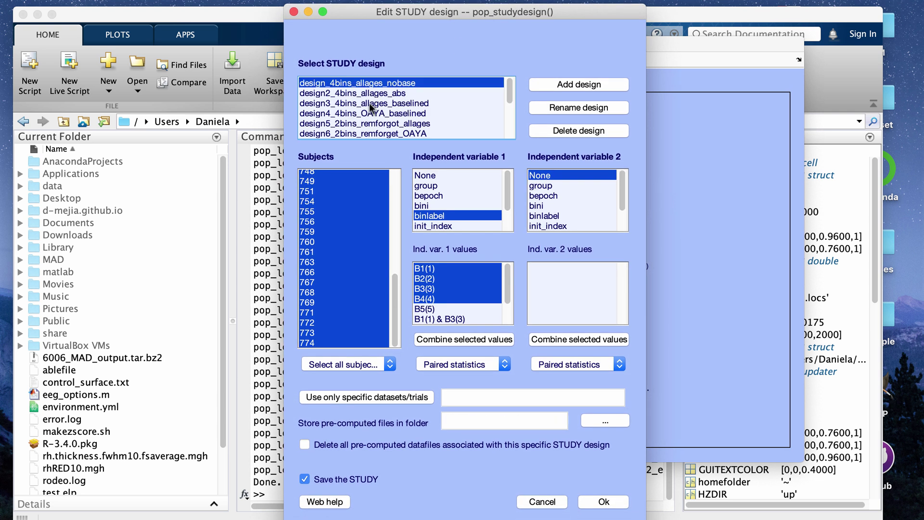
pyautogui.click(369, 103)
pyautogui.click(369, 122)
pyautogui.scroll(-5, 369, 121)
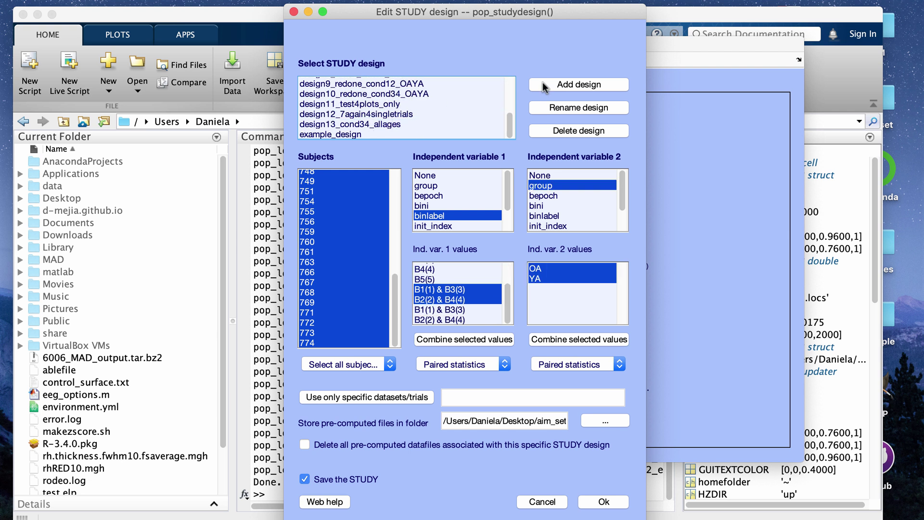
# Step: Add a new empty design, Design 15, and select it
pyautogui.click(585, 83)
pyautogui.click(326, 135)
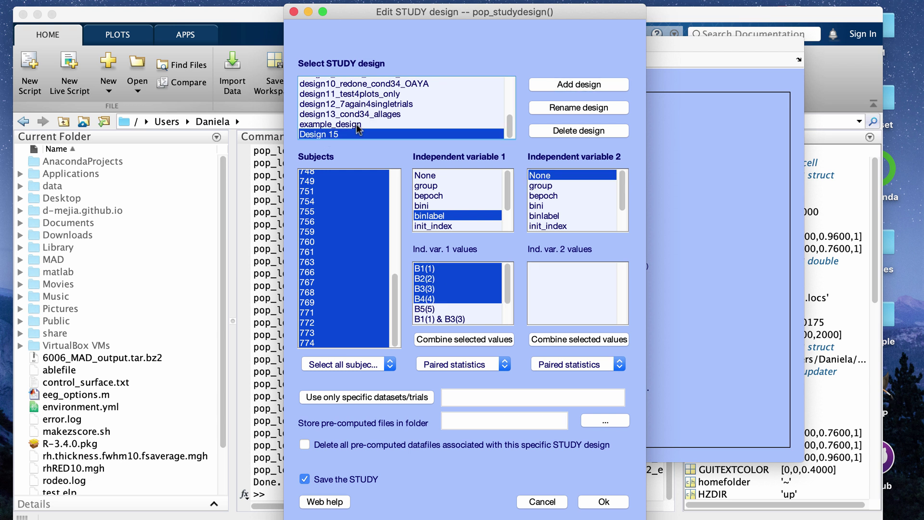
pyautogui.scroll(3, 358, 129)
pyautogui.scroll(-3, 358, 129)
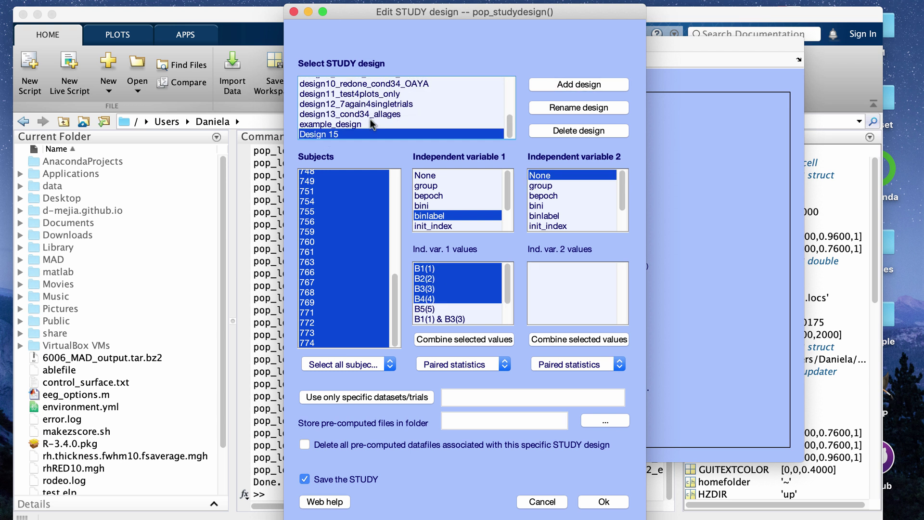
# Step: Rename Design 15 to jkj, then delete the jkj design
pyautogui.click(546, 108)
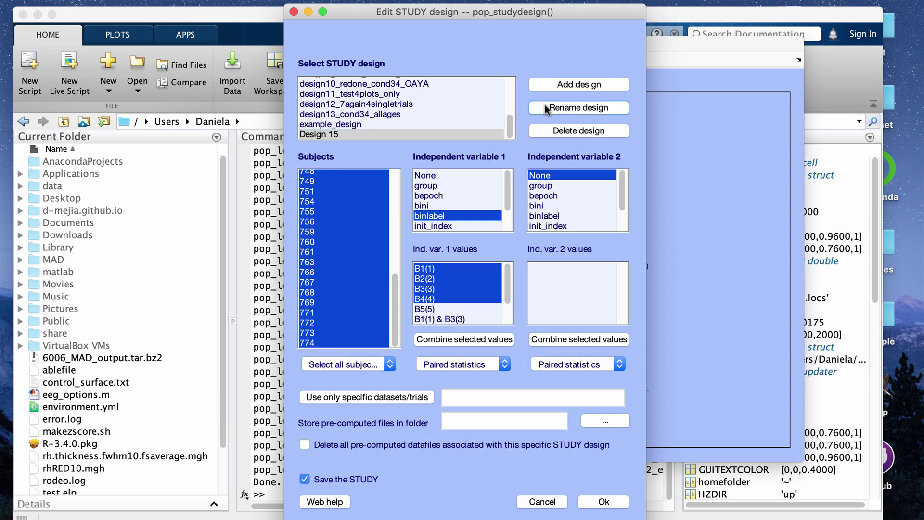
pyautogui.moveTo(487, 308); pyautogui.dragTo(399, 304)
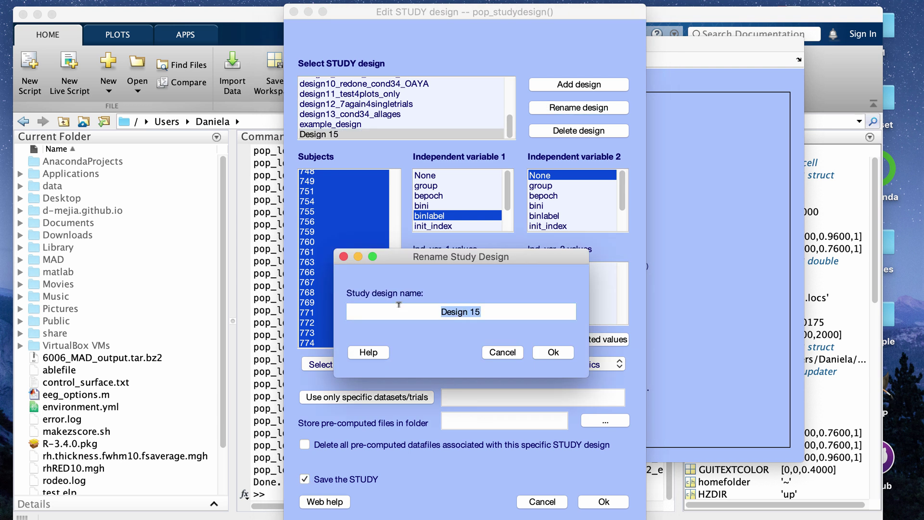
pyautogui.write('jkj')
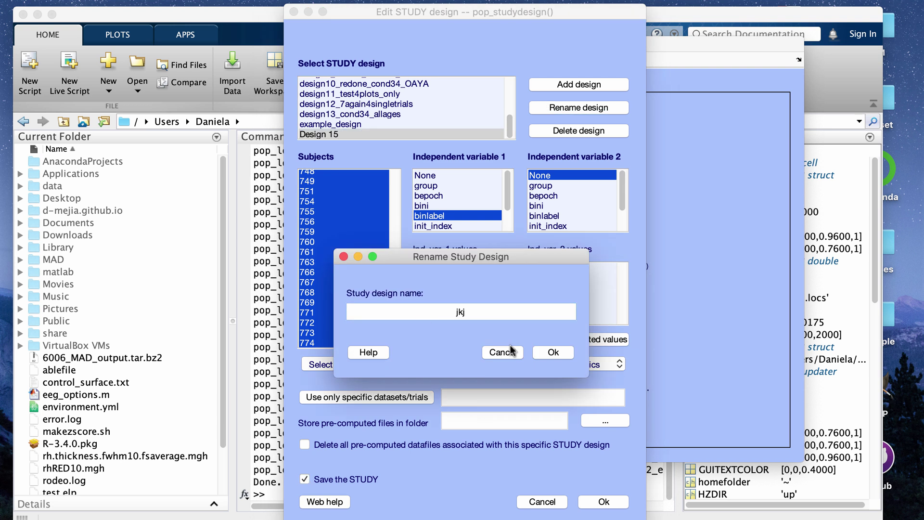
pyautogui.click(540, 354)
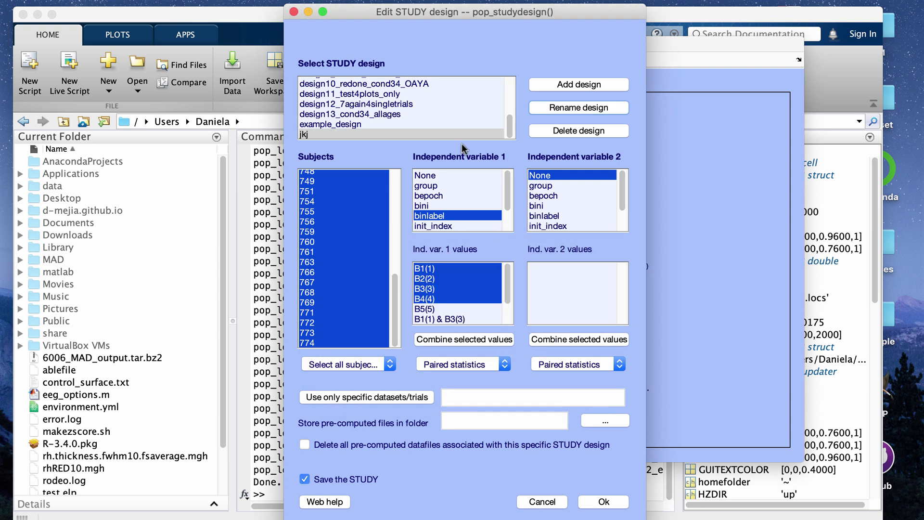
pyautogui.click(564, 130)
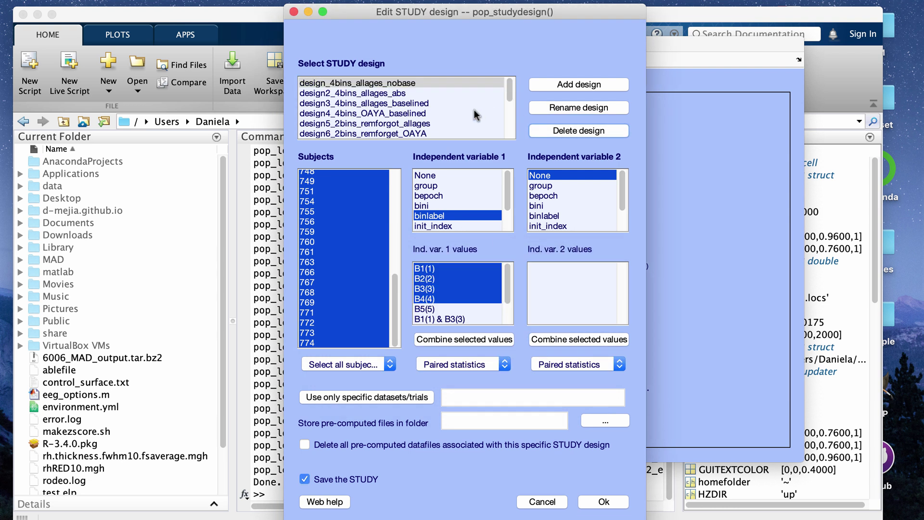
# Step: Select example_design and review its subjects, binlabel blocks B1–B4 and groups OA and YA
pyautogui.click(352, 125)
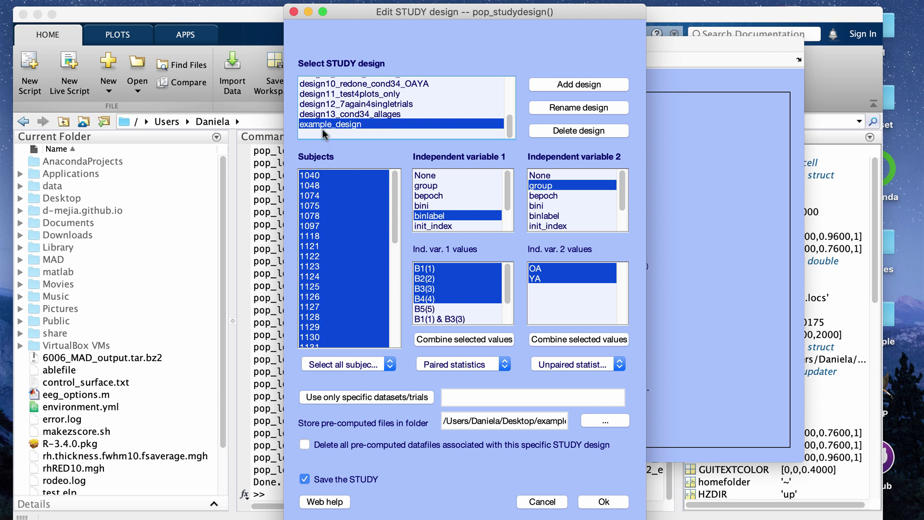
pyautogui.scroll(-10, 374, 314)
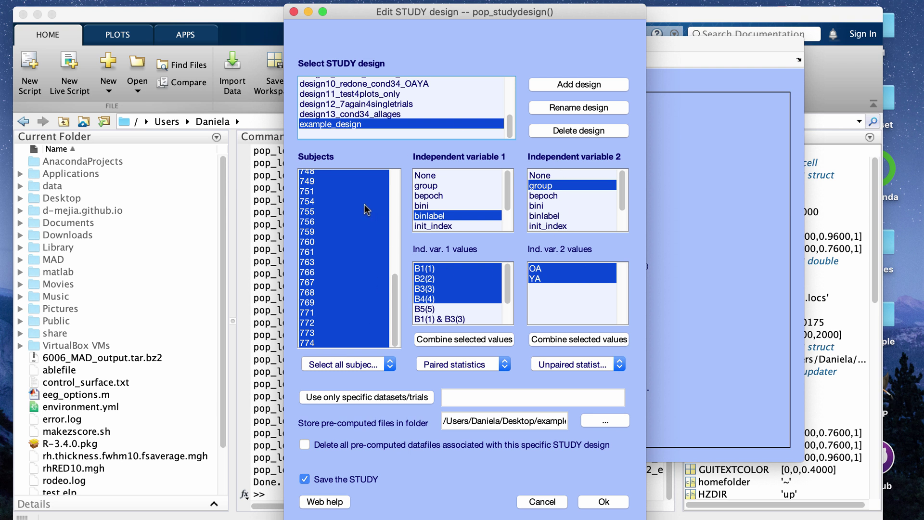
pyautogui.scroll(10, 371, 214)
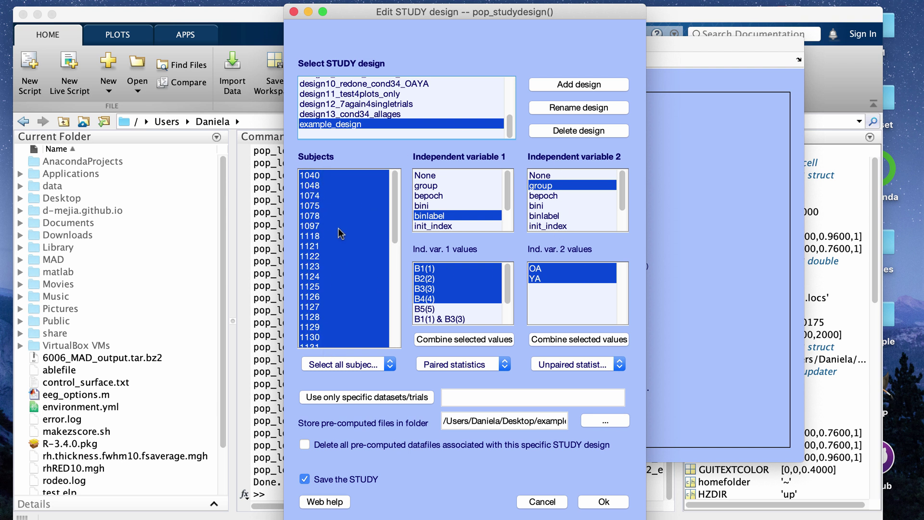
pyautogui.scroll(-10, 340, 233)
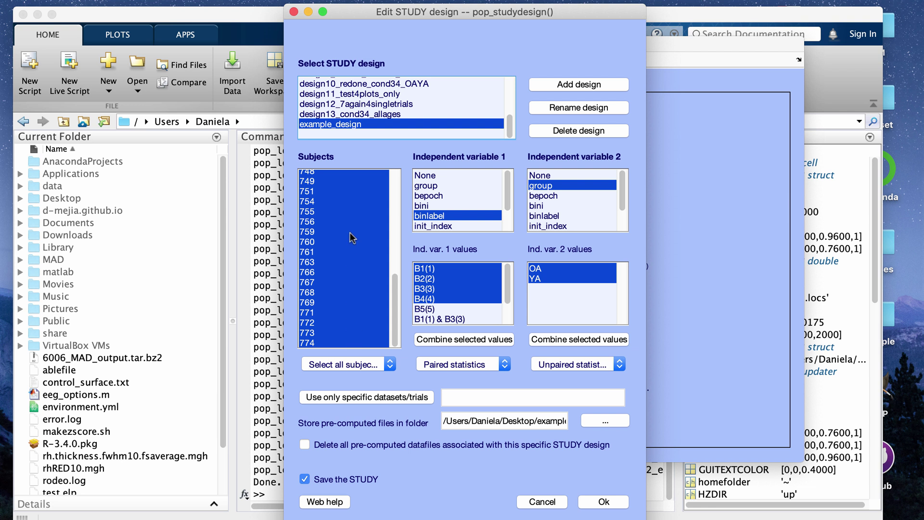
pyautogui.scroll(10, 351, 232)
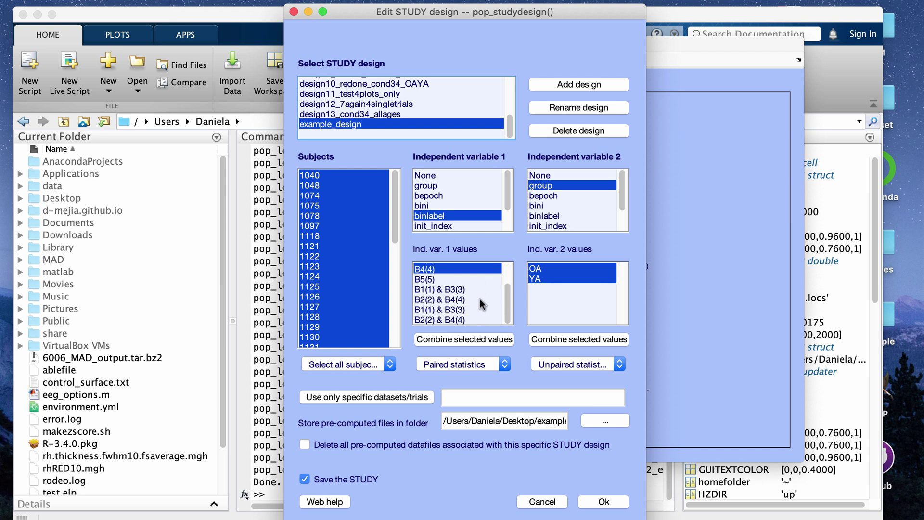
# Step: Review block values B1–B5 and the variable 1 options, keeping binlabel as variable 1
pyautogui.click(431, 309)
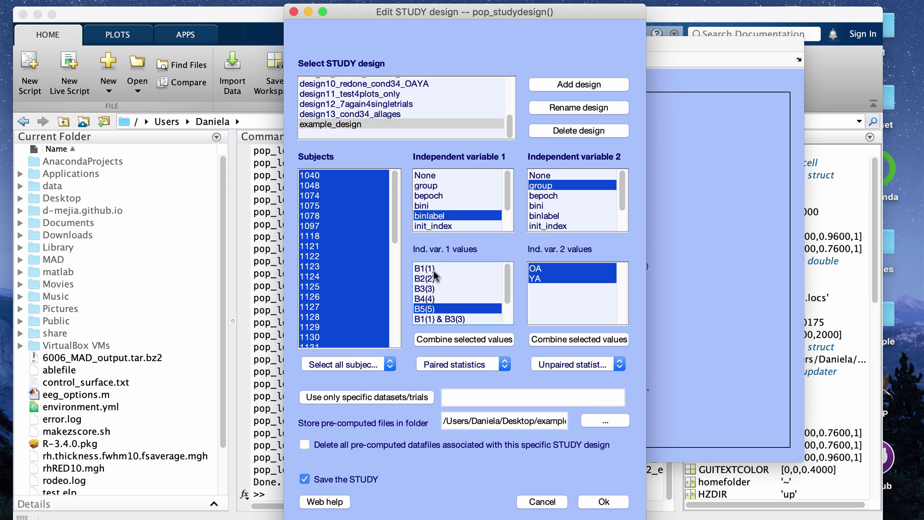
pyautogui.click(434, 271)
pyautogui.click(435, 279)
pyautogui.click(433, 285)
pyautogui.click(434, 297)
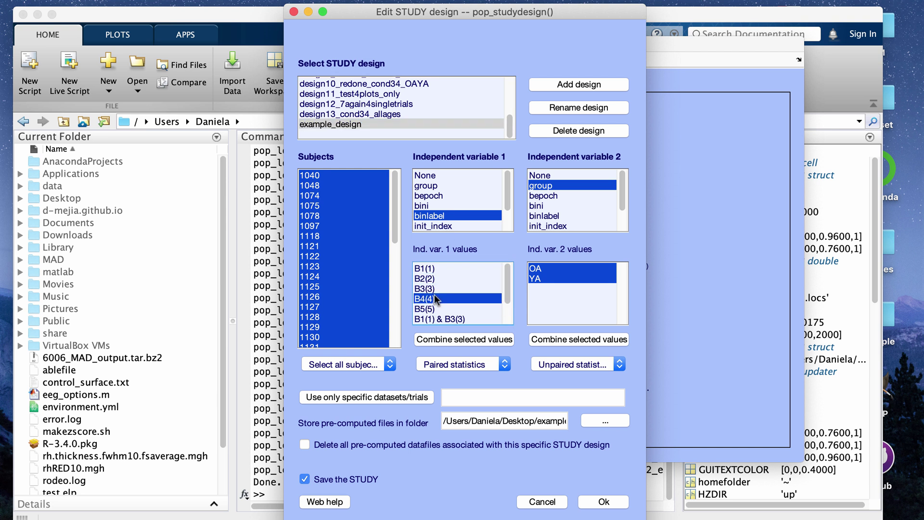
pyautogui.click(435, 309)
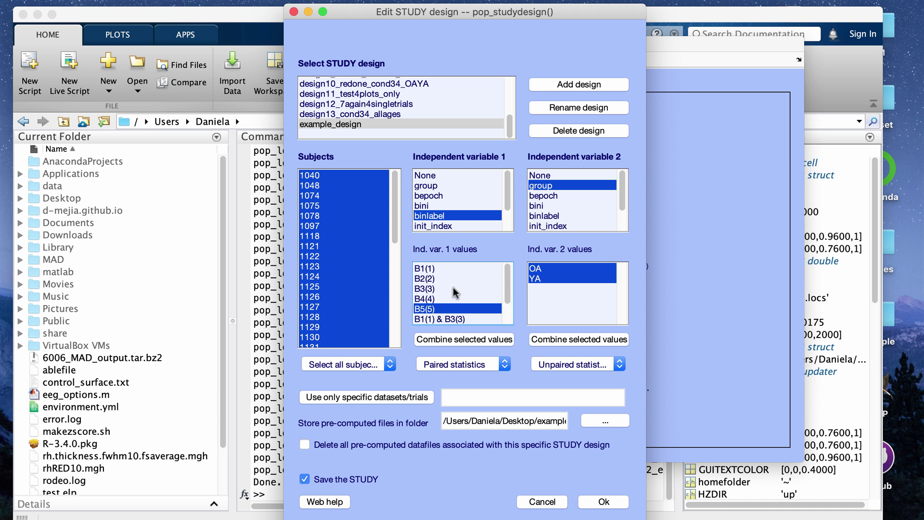
pyautogui.click(440, 206)
pyautogui.click(439, 176)
pyautogui.click(441, 188)
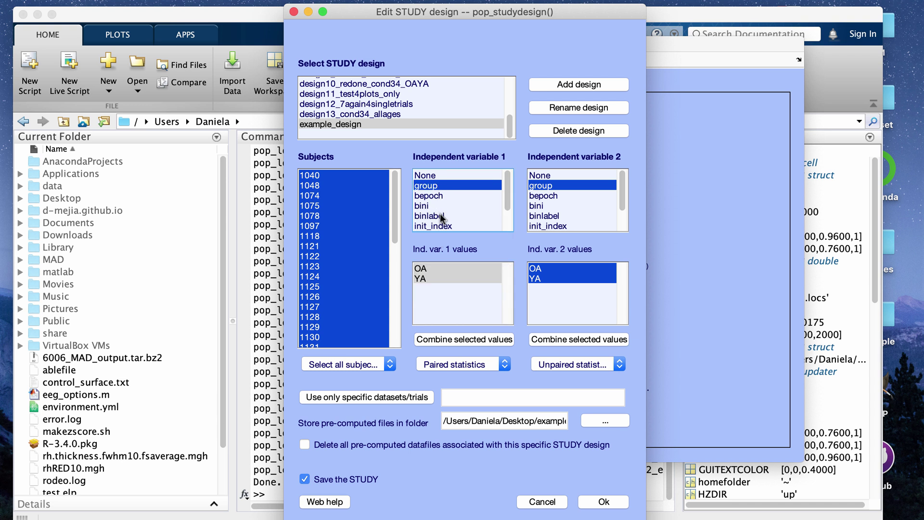
pyautogui.click(440, 216)
# Step: Choose binlabel values B1(1) through B4(4) with paired statistics
pyautogui.click(460, 269)
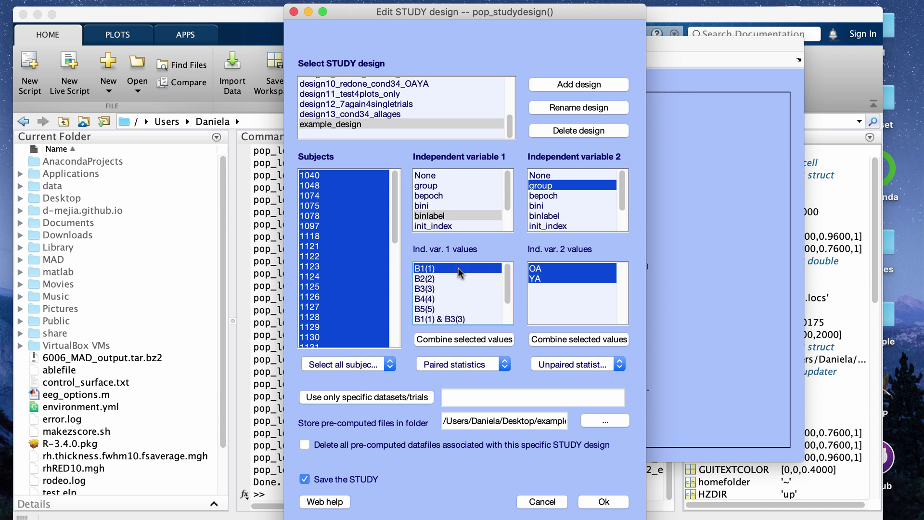
pyautogui.keyDown('shift'); pyautogui.click(440, 299); pyautogui.keyUp('shift')
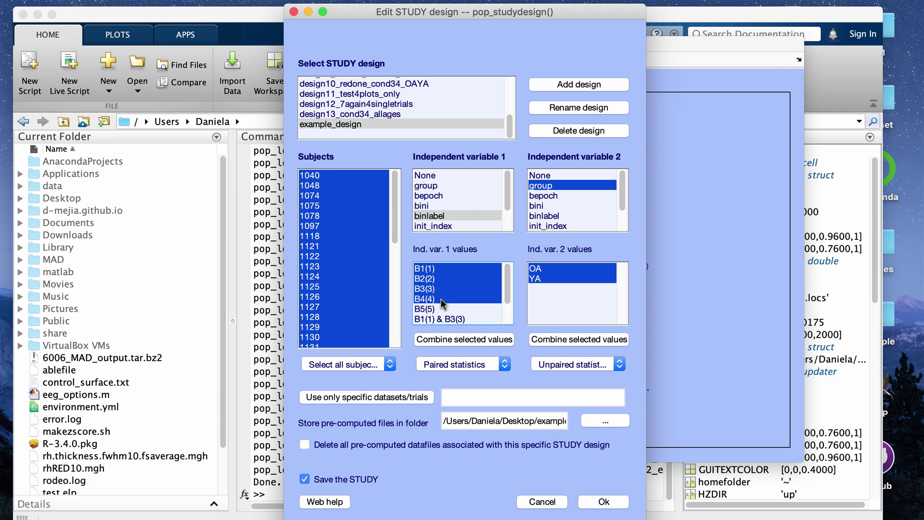
pyautogui.click(456, 364)
pyautogui.click(456, 365)
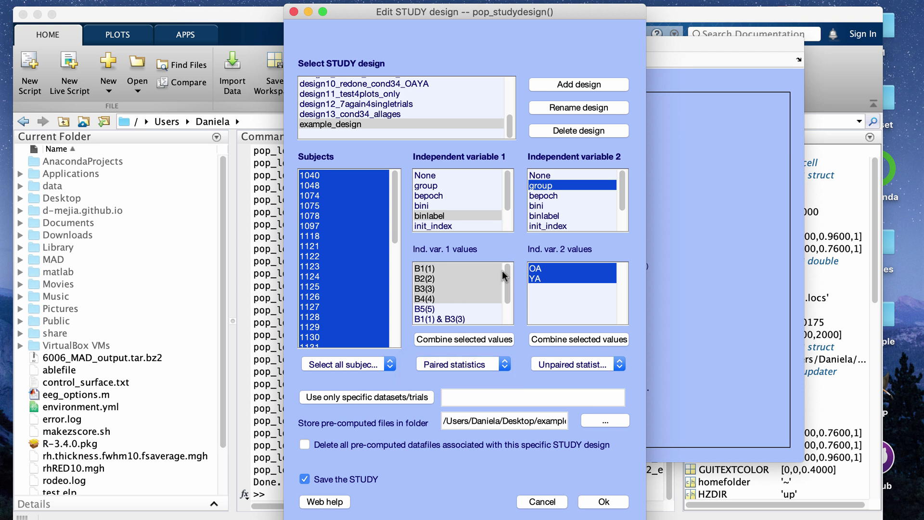
# Step: Combine B1(1) and B2(2) into a new binlabel value
pyautogui.scroll(-3, 502, 271)
pyautogui.click(461, 290)
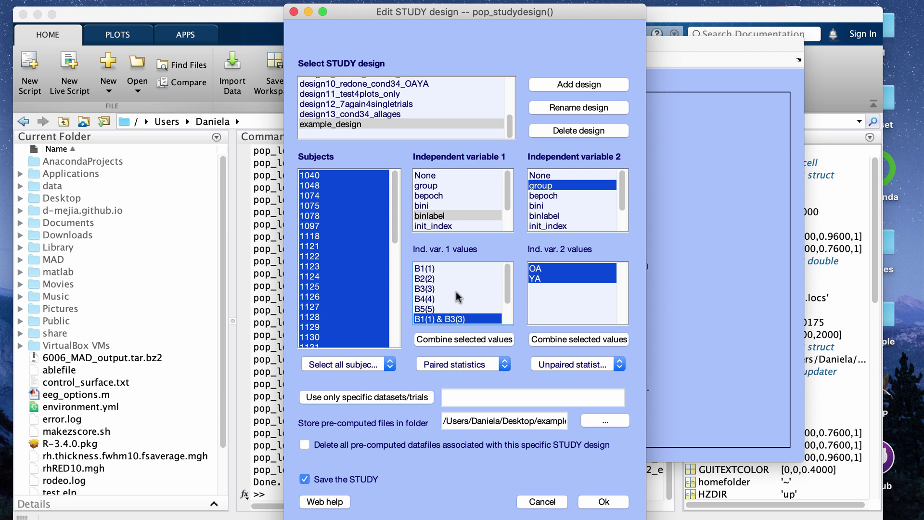
pyautogui.click(441, 269)
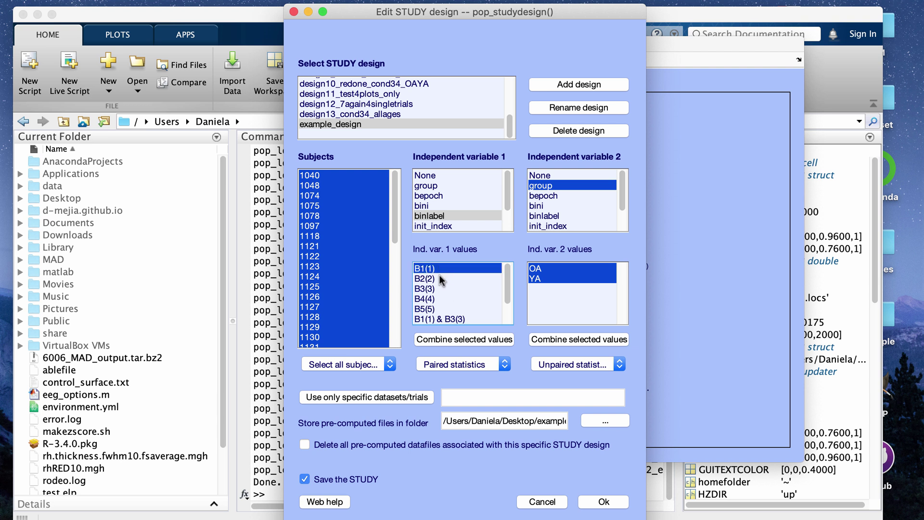
pyautogui.keyDown('shift'); pyautogui.click(440, 277); pyautogui.keyUp('shift')
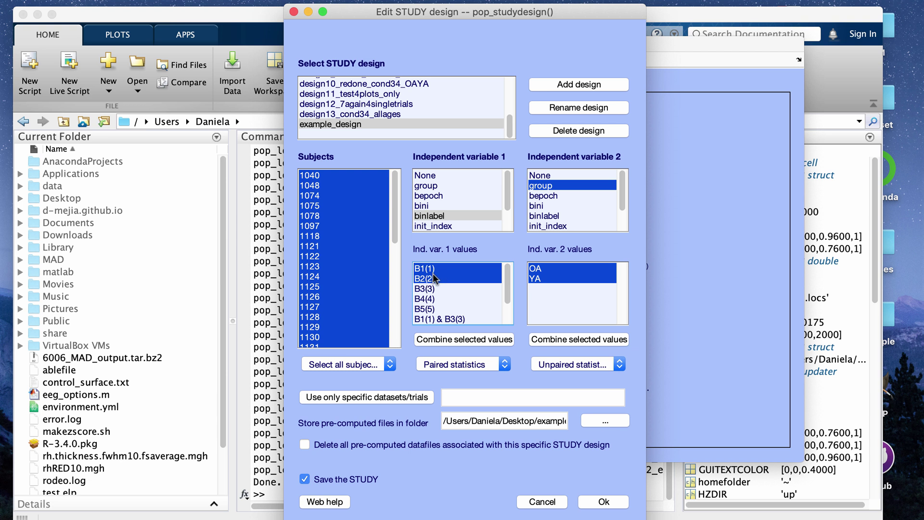
pyautogui.click(473, 338)
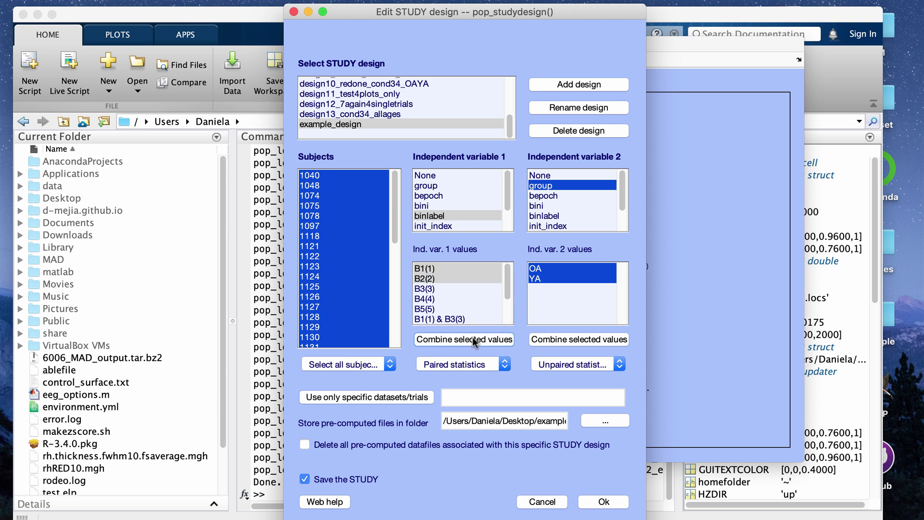
# Step: Check the new B1(1) & B2(2) value, then reselect B1(1) through B4(4)
pyautogui.scroll(-2, 462, 299)
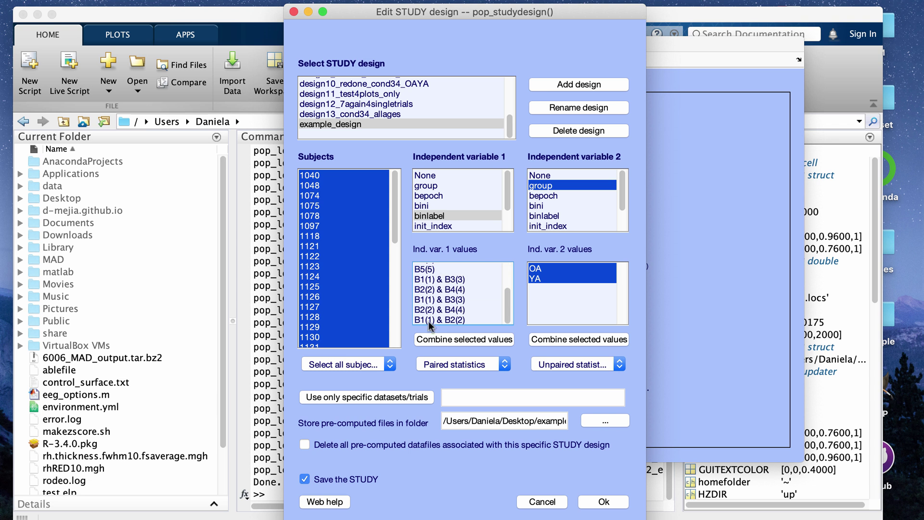
pyautogui.click(435, 319)
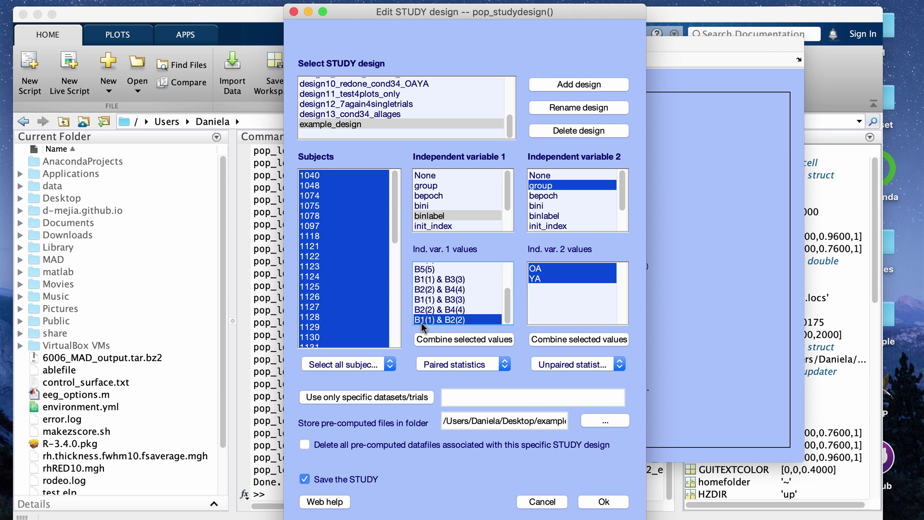
pyautogui.scroll(3, 462, 298)
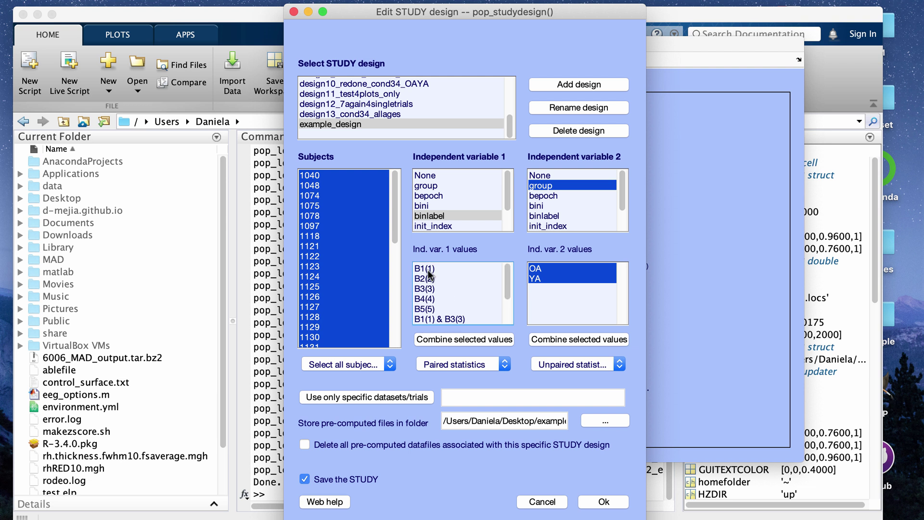
pyautogui.click(427, 269)
pyautogui.keyDown('shift'); pyautogui.click(440, 295); pyautogui.keyUp('shift')
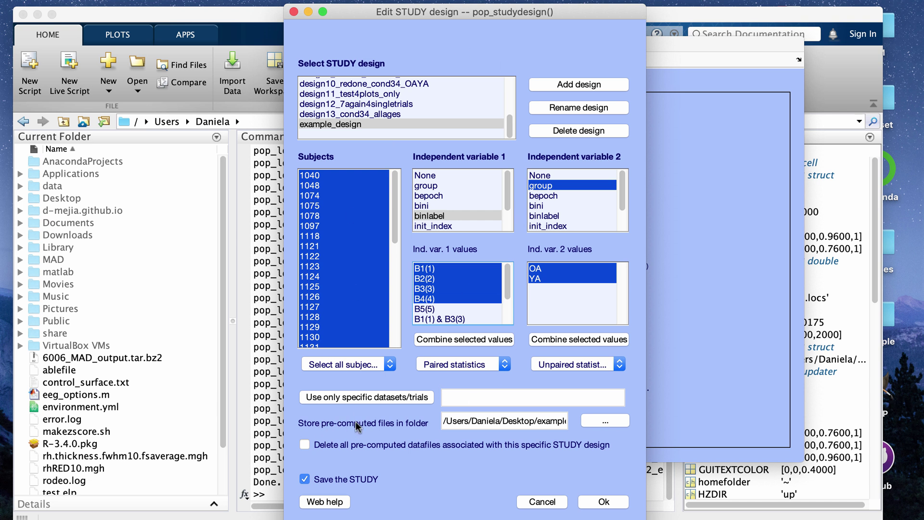
# Step: Set the pre-computed files folder to example on the Desktop
pyautogui.click(602, 421)
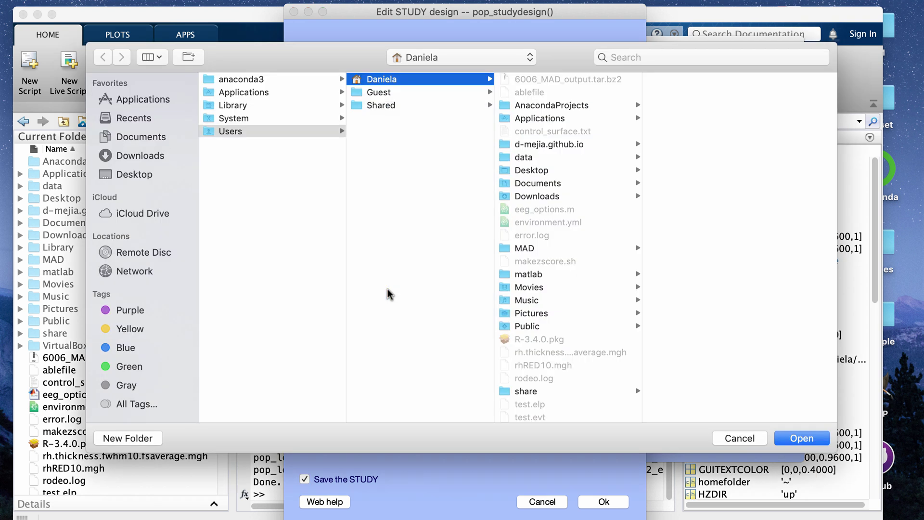
pyautogui.click(531, 170)
pyautogui.click(697, 130)
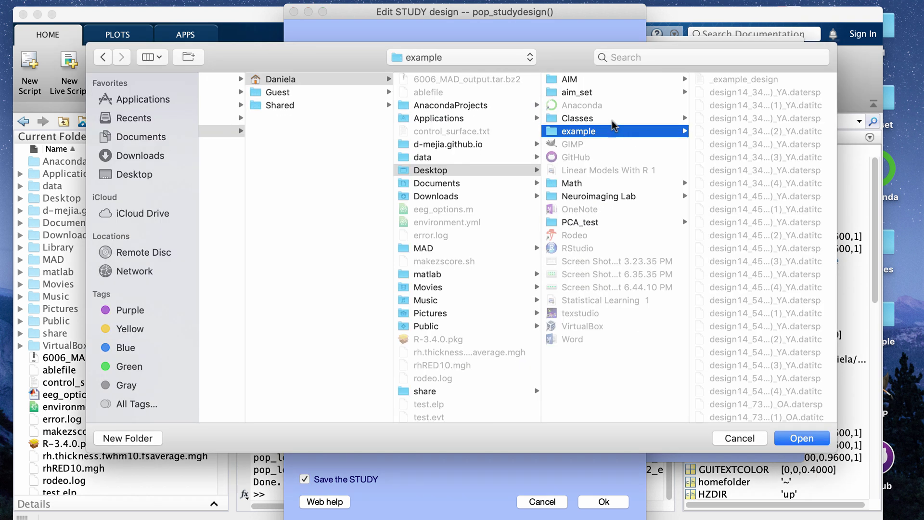
pyautogui.scroll(-10, 770, 206)
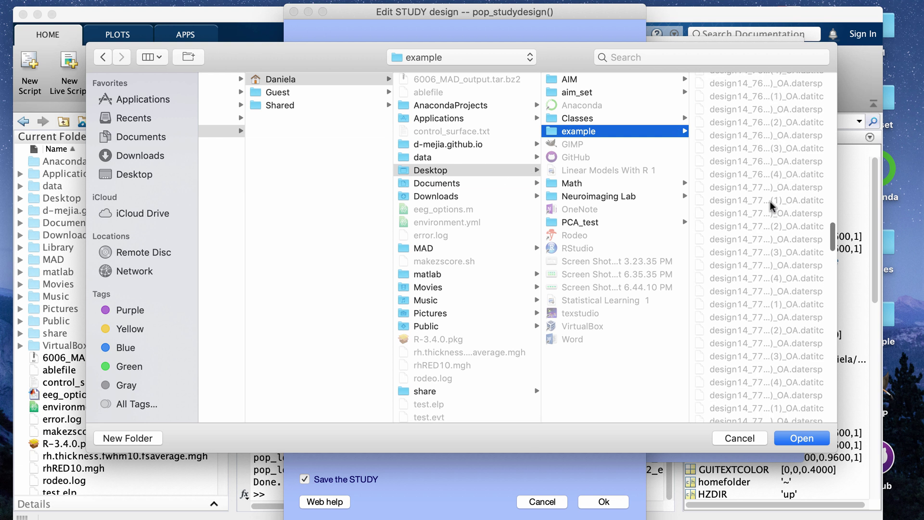
pyautogui.scroll(15, 722, 216)
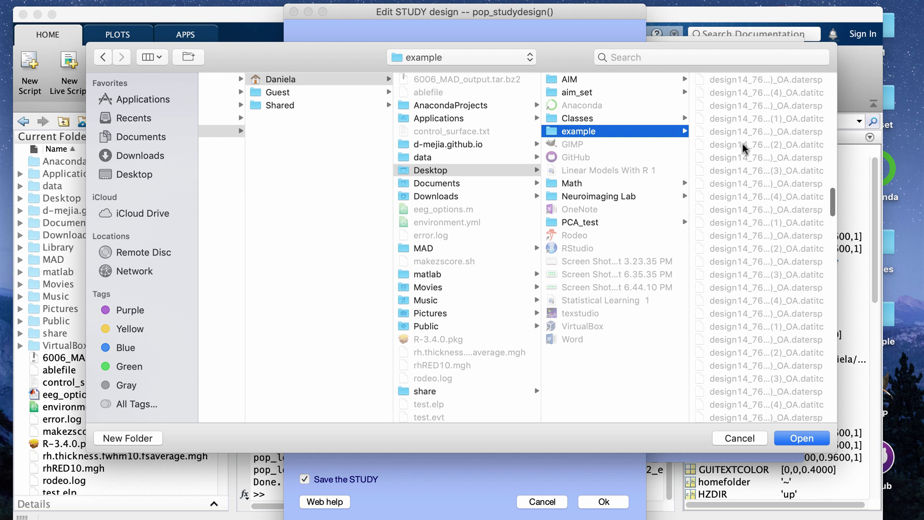
pyautogui.click(821, 438)
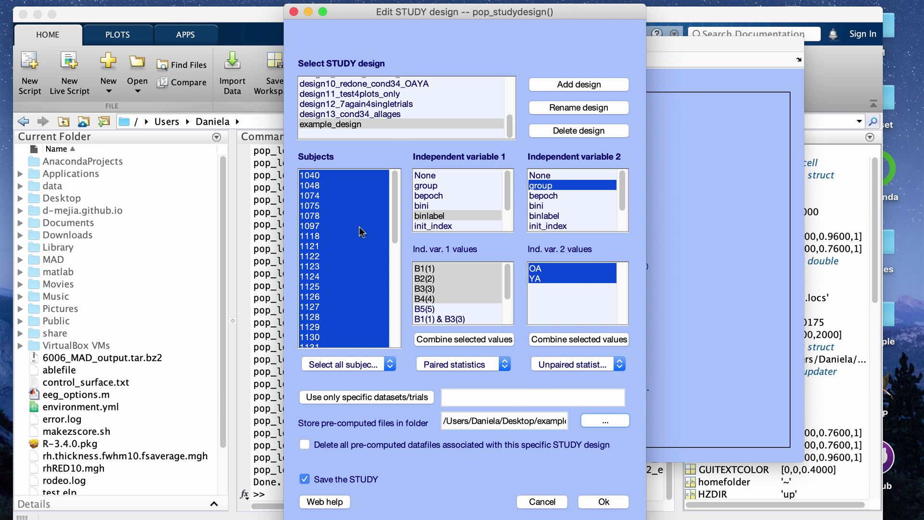
# Step: Save the edited example_design and review the MATLAB output of the rebuilt STUDY
pyautogui.click(604, 502)
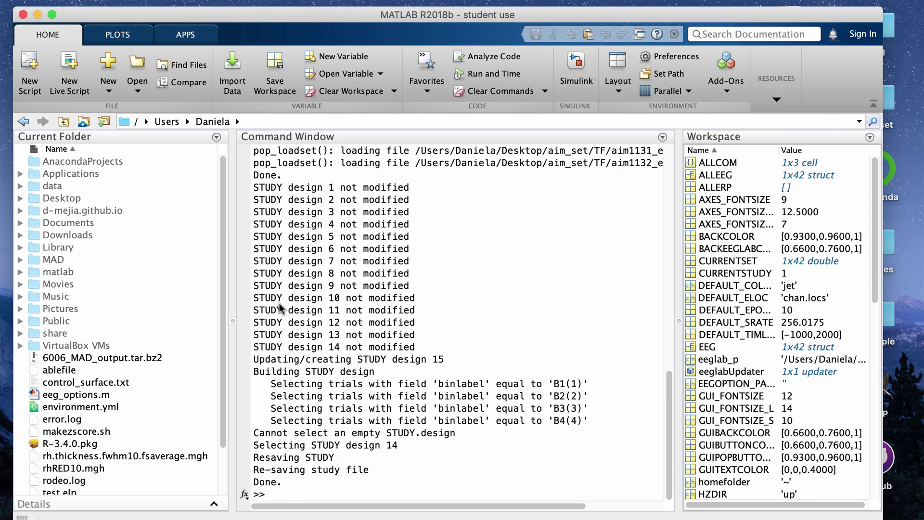
pyautogui.click(279, 309)
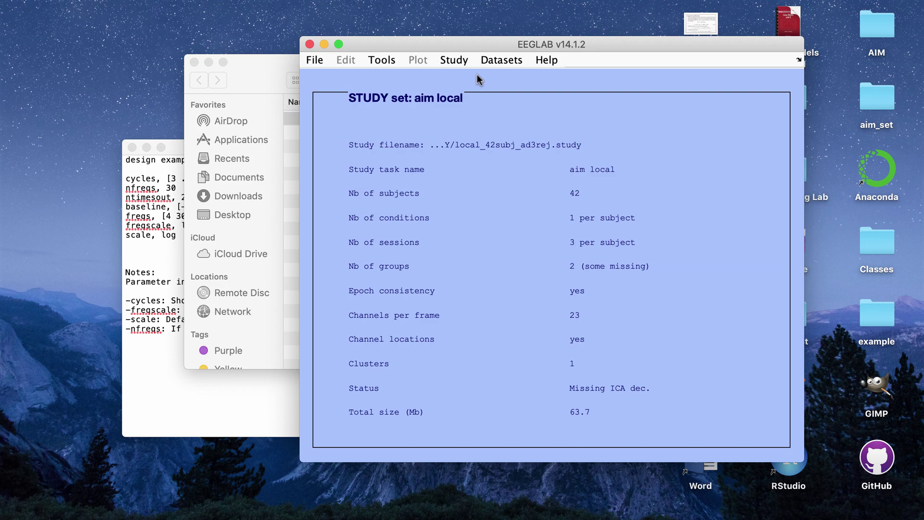
pyautogui.click(454, 61)
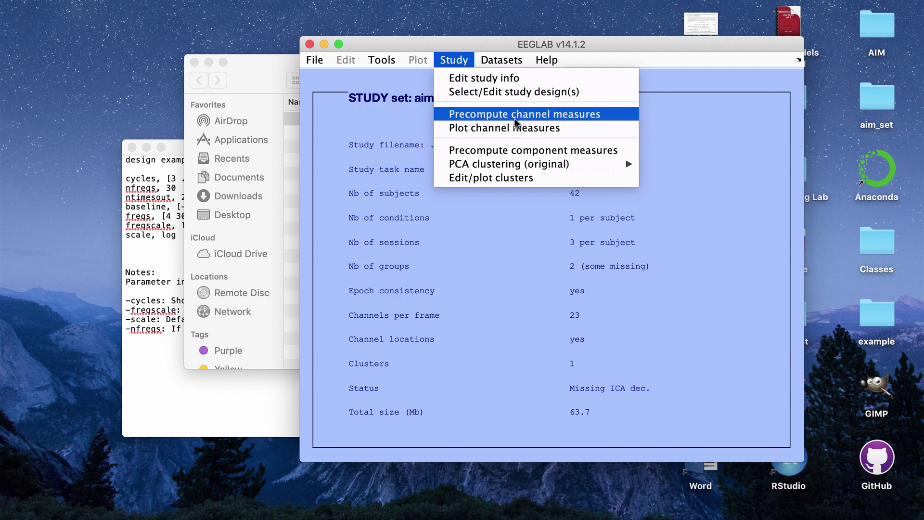
# Step: Set channel measure precomputing to include ERSPs and ITCs, dismissing the warning
pyautogui.click(466, 114)
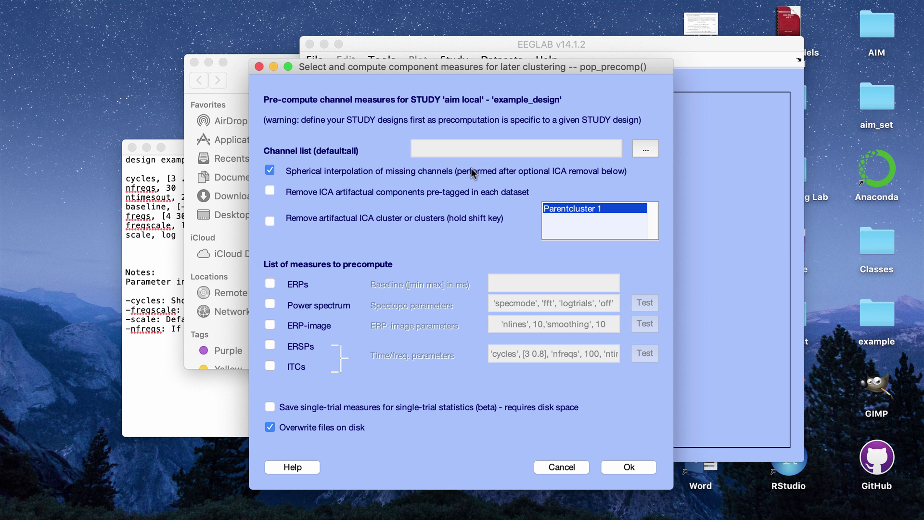
pyautogui.click(270, 345)
pyautogui.click(451, 356)
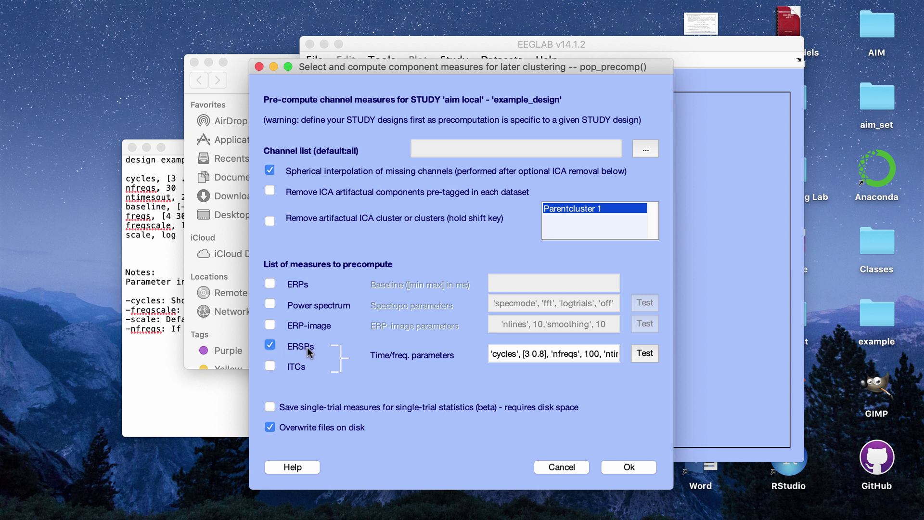
pyautogui.click(270, 367)
# Step: Test the time/frequency parameters (cycles [3 0.8], 100 frequencies) with a trial plot
pyautogui.moveTo(512, 354); pyautogui.dragTo(638, 353)
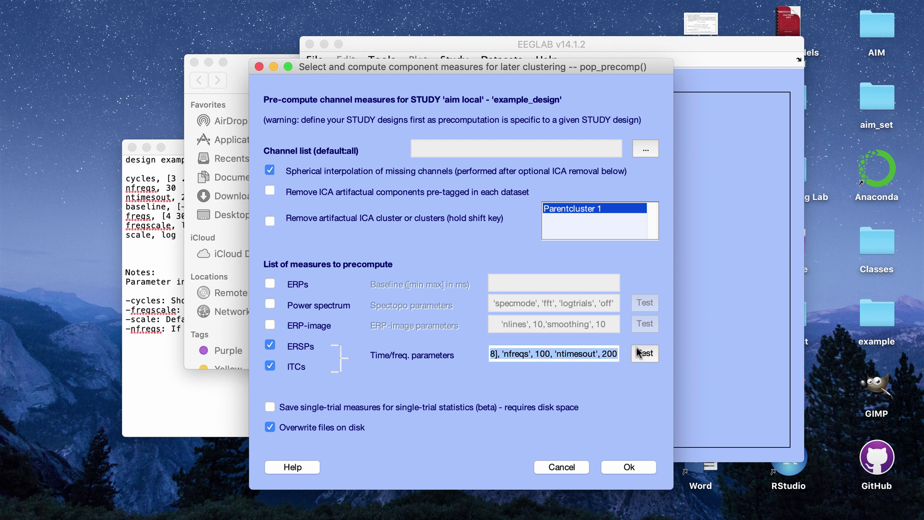
pyautogui.moveTo(511, 355); pyautogui.dragTo(443, 359)
pyautogui.click(504, 353)
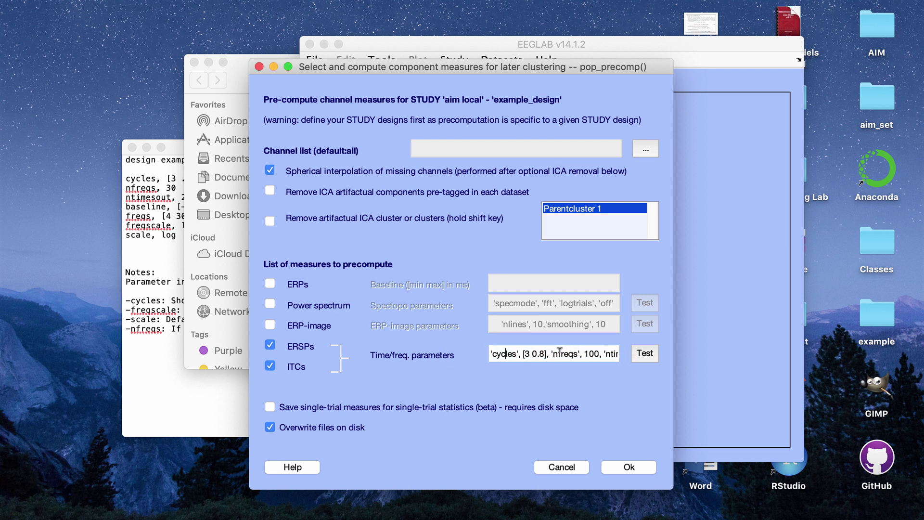
pyautogui.click(651, 356)
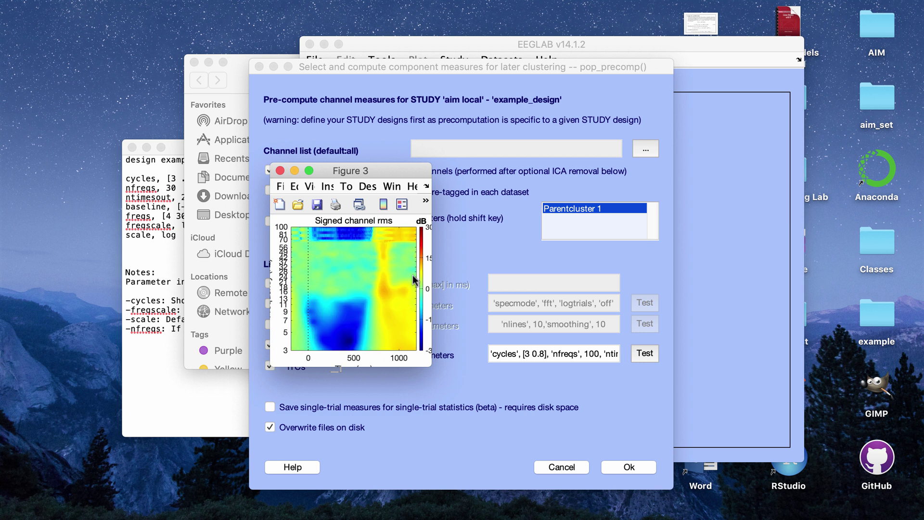
# Step: Enlarge the Figure 3 test ERSP plot to inspect it, then close it
pyautogui.moveTo(430, 362); pyautogui.dragTo(539, 406)
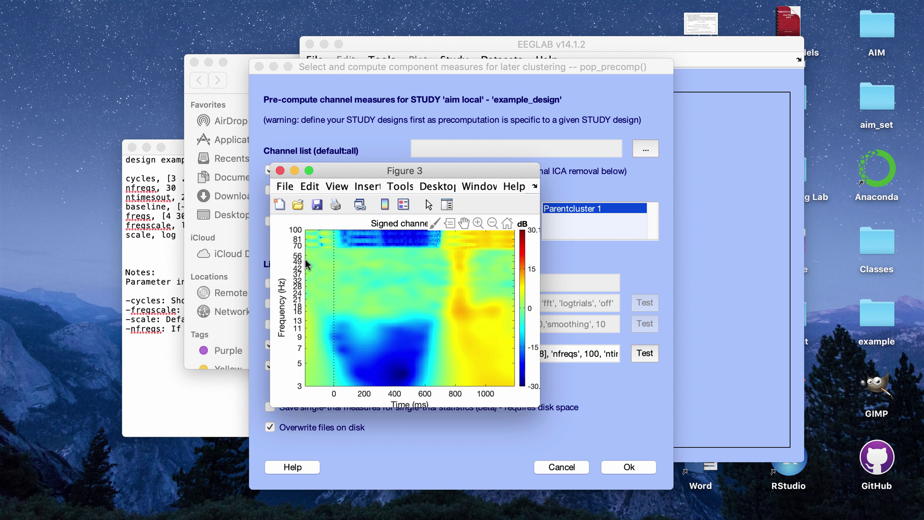
pyautogui.click(280, 171)
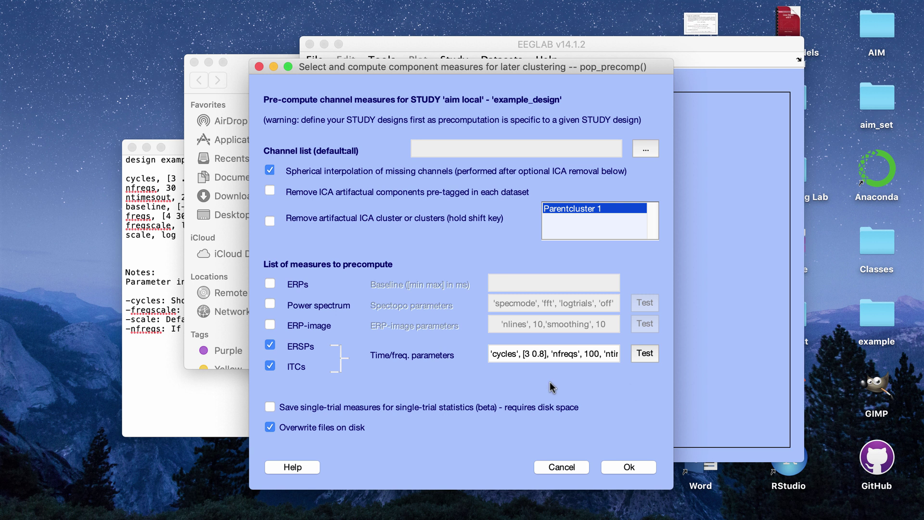
# Step: Select the whole time/frequency parameter string to read it, then bring up newtimef.m on GitHub
pyautogui.click(496, 354)
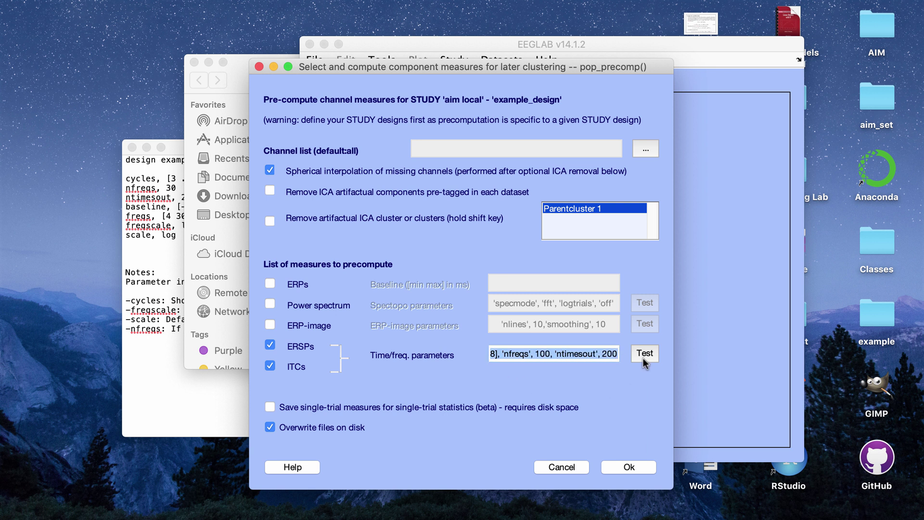
pyautogui.click(597, 353)
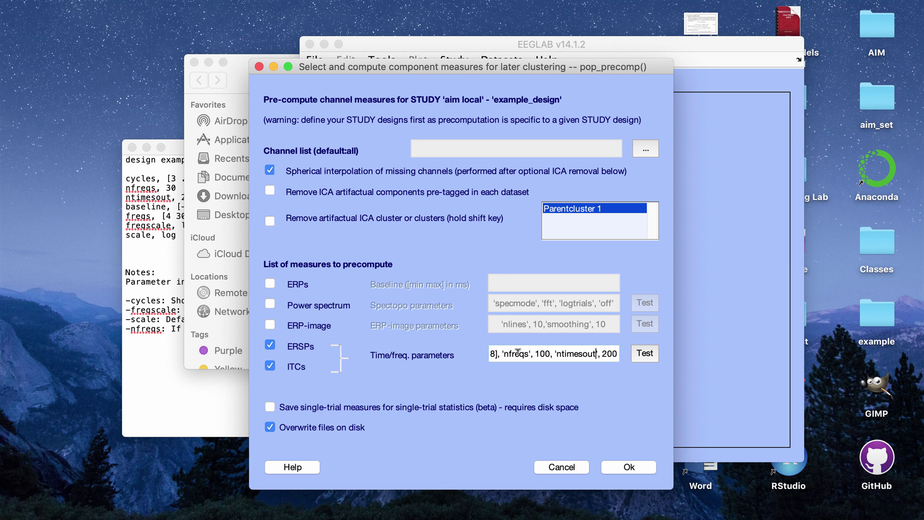
pyautogui.moveTo(584, 352); pyautogui.dragTo(441, 358)
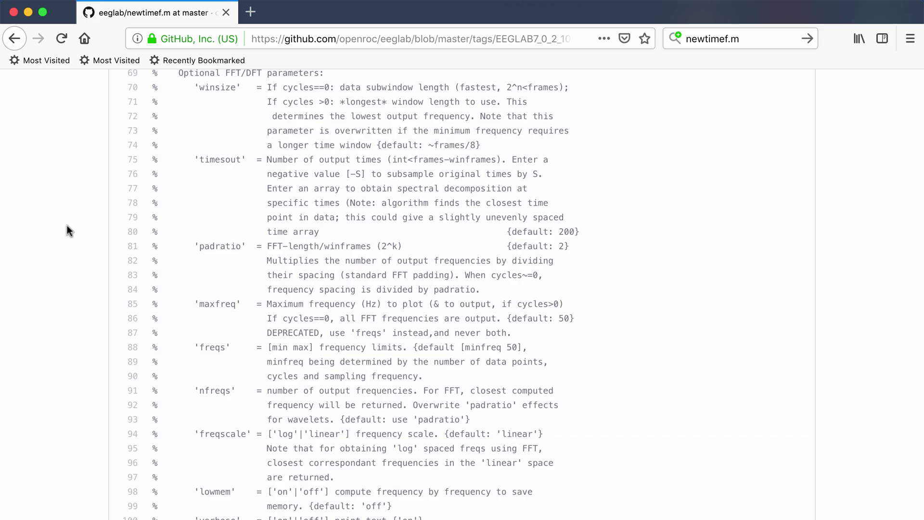
pyautogui.scroll(15, 68, 230)
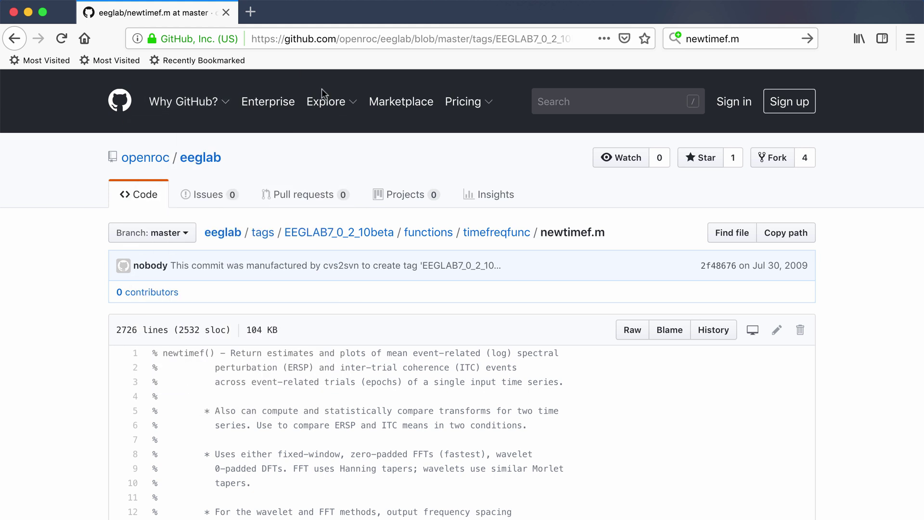
# Step: Scroll through the newtimef.m parameter documentation on GitHub, then minimize Firefox
pyautogui.scroll(-15, 42, 336)
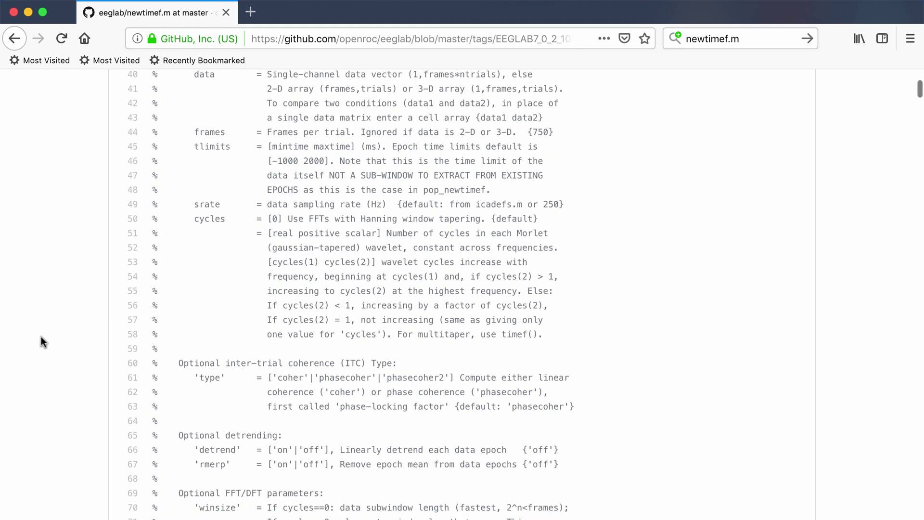
pyautogui.scroll(-18, 218, 412)
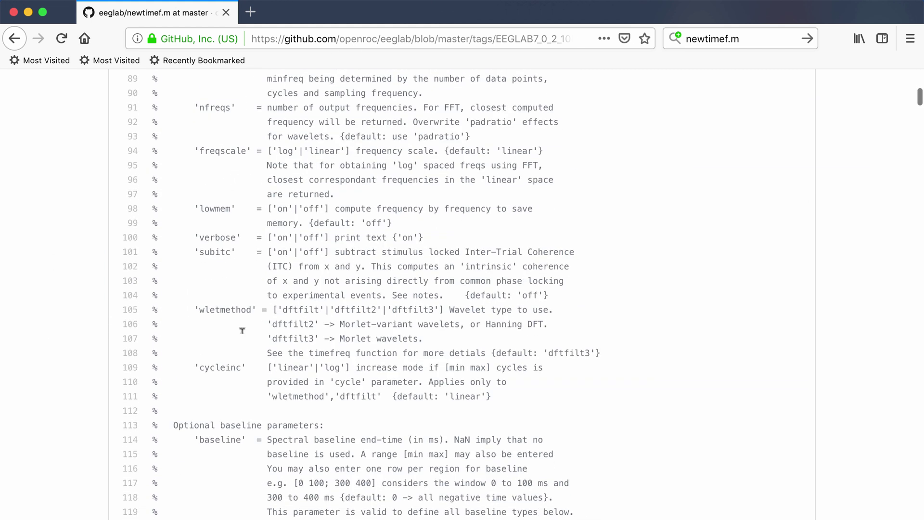
pyautogui.scroll(-17, 222, 345)
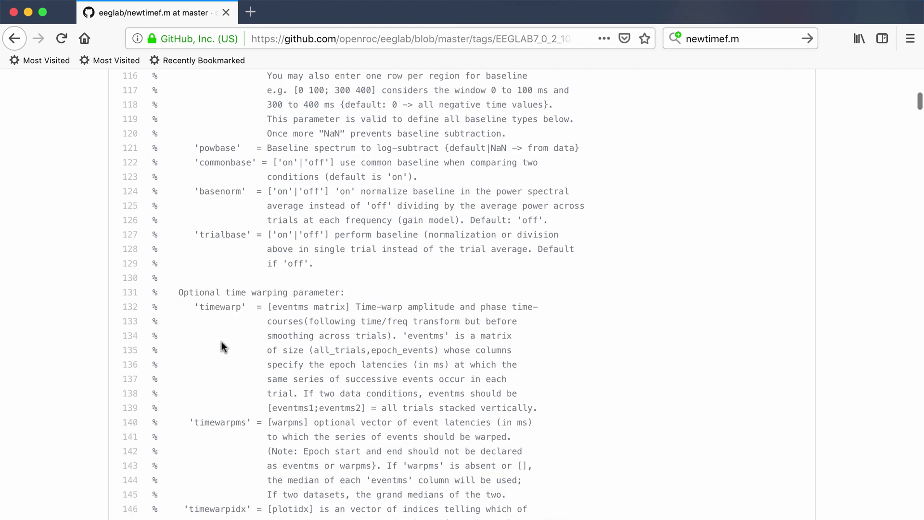
pyautogui.scroll(-20, 221, 346)
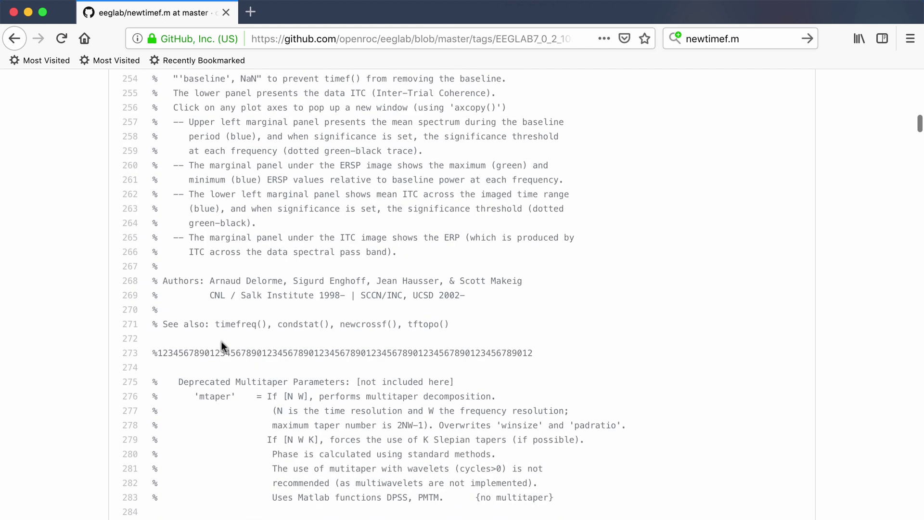
pyautogui.scroll(-11, 222, 339)
pyautogui.scroll(20, 222, 341)
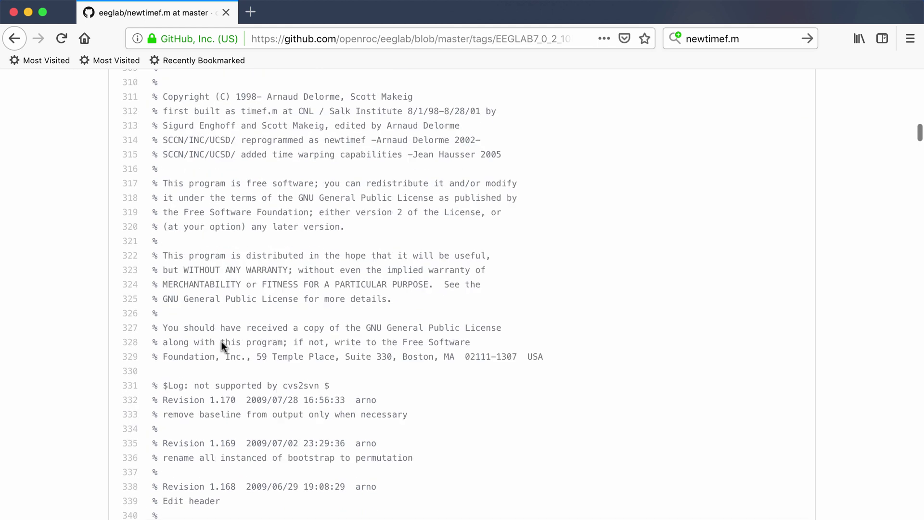
pyautogui.scroll(20, 222, 345)
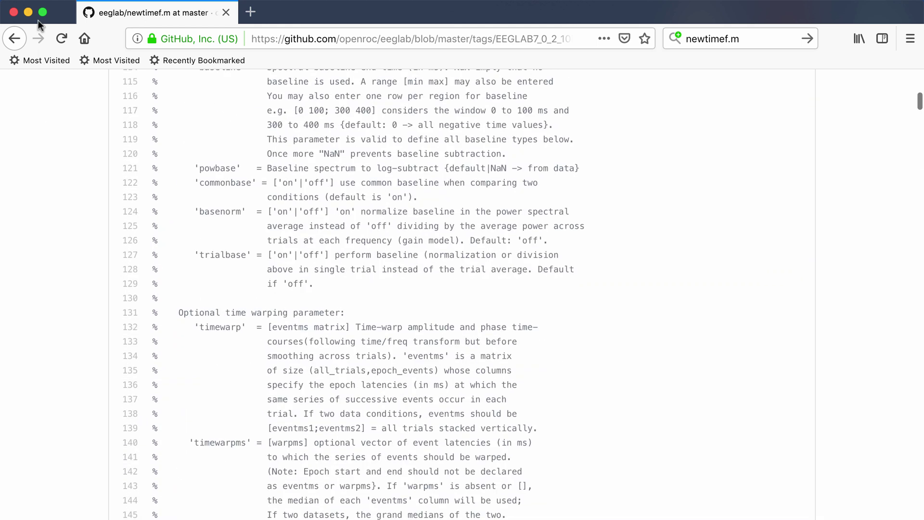
pyautogui.click(28, 12)
# Step: Bring the Finder 'example' folder forward and open the _example_design notes file in TextEdit
pyautogui.click(239, 71)
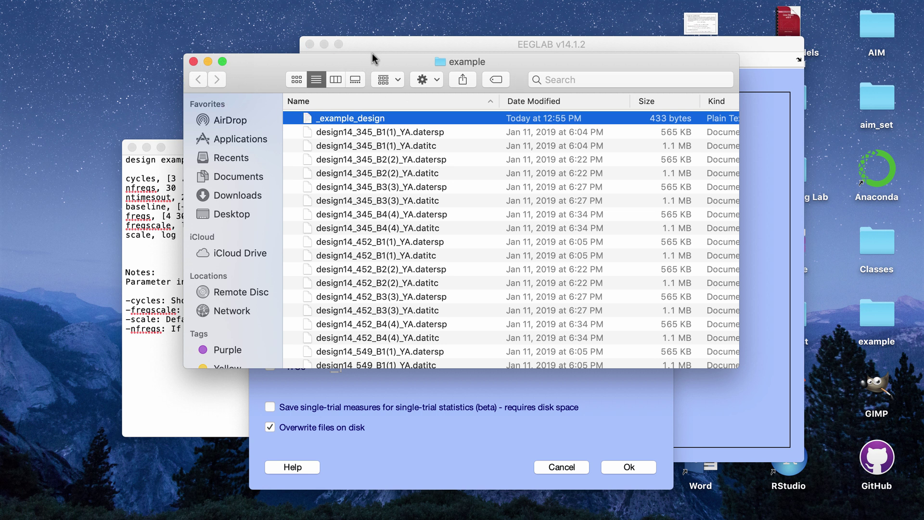
pyautogui.moveTo(372, 56); pyautogui.dragTo(265, 21)
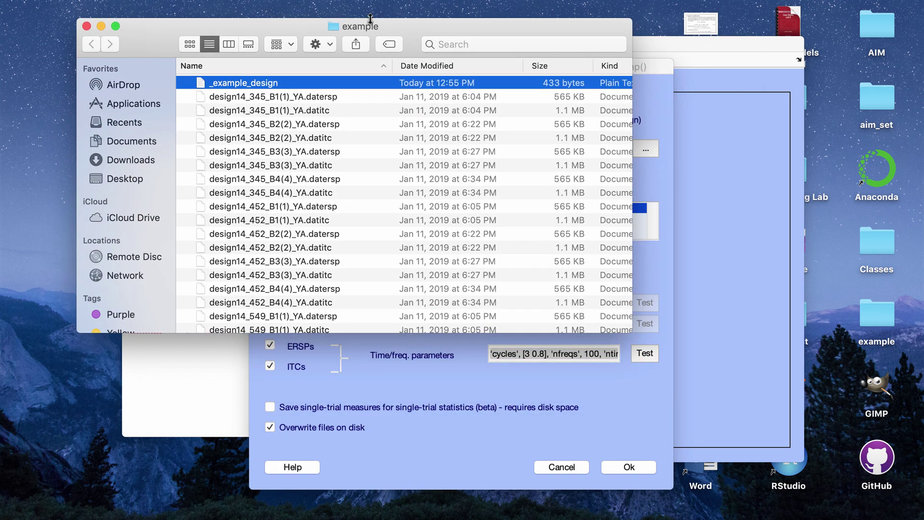
pyautogui.scroll(-20, 284, 154)
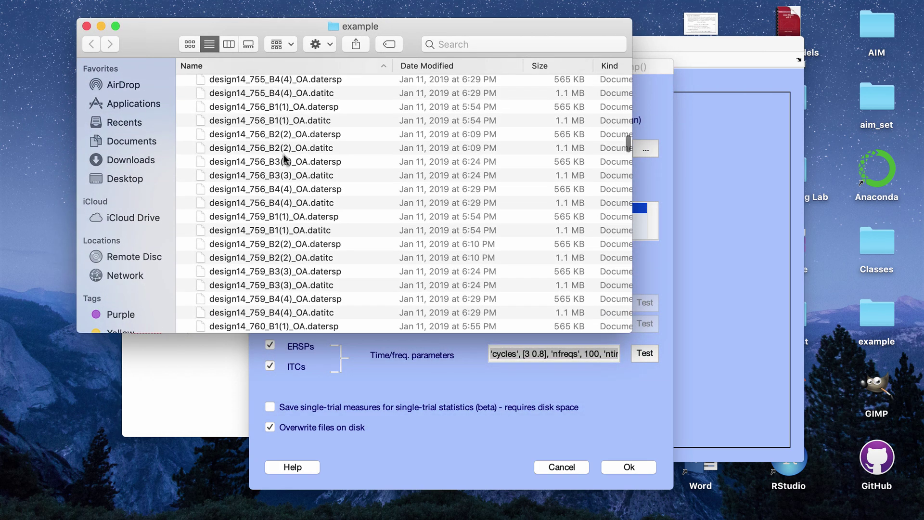
pyautogui.scroll(15, 339, 179)
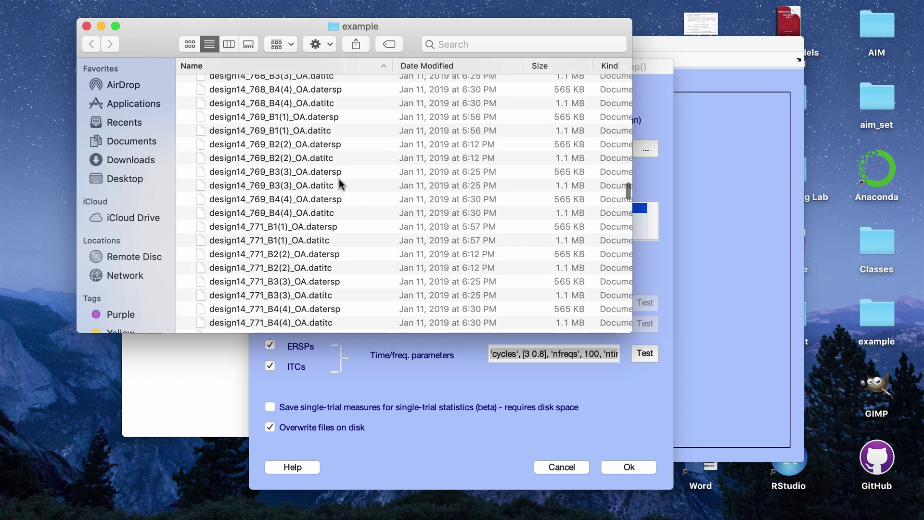
pyautogui.scroll(-15, 305, 241)
pyautogui.scroll(20, 305, 242)
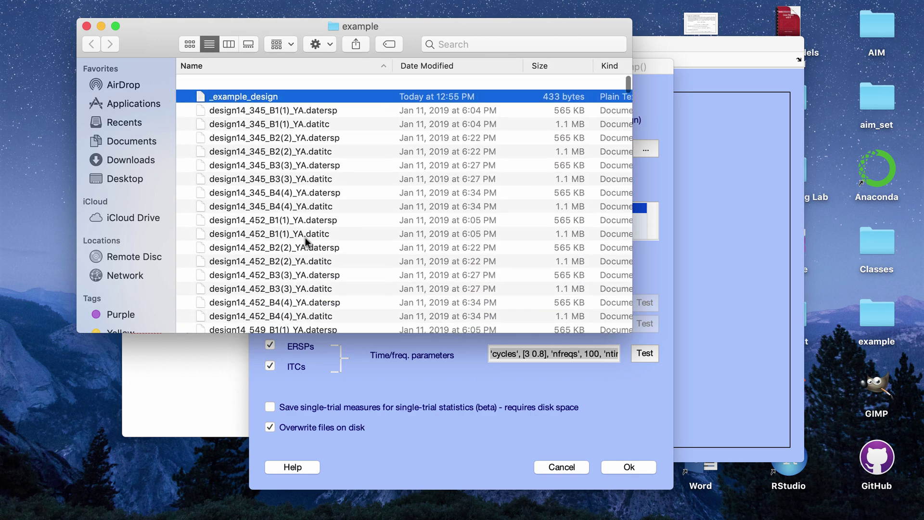
pyautogui.click(241, 83)
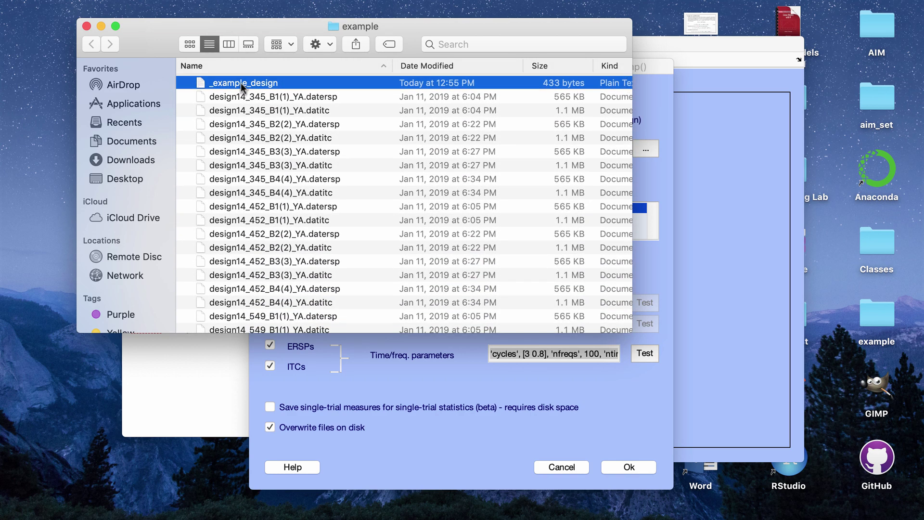
pyautogui.doubleClick(241, 83)
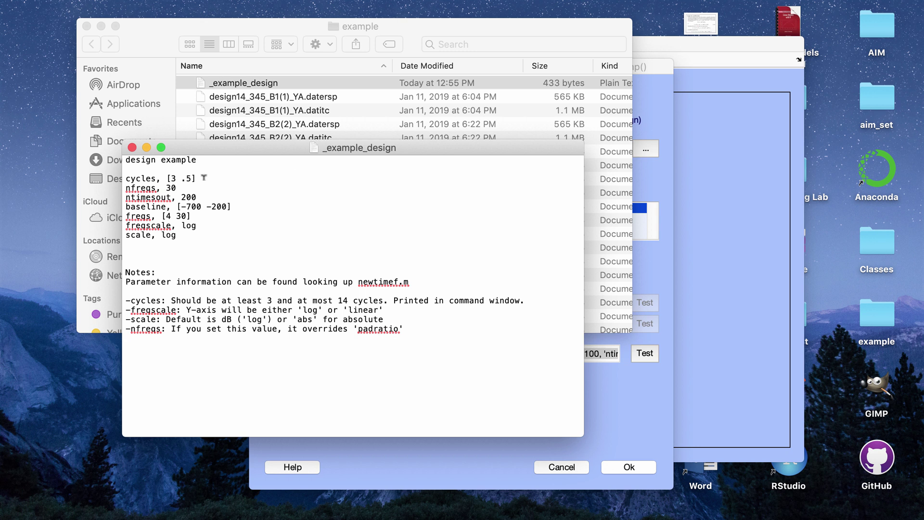
# Step: Compare the notes' cycles, ntimesout 200 and baseline values against the dialog's current time/frequency parameters
pyautogui.click(657, 258)
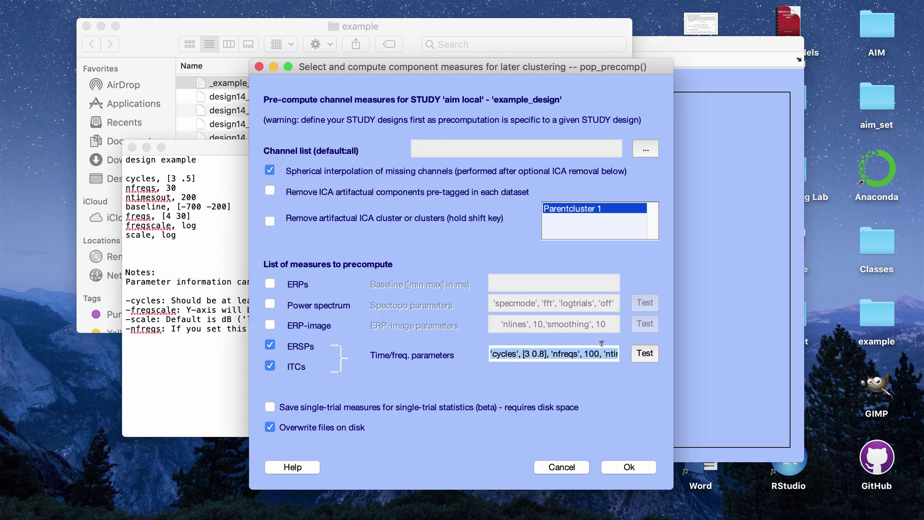
pyautogui.click(219, 248)
pyautogui.click(206, 178)
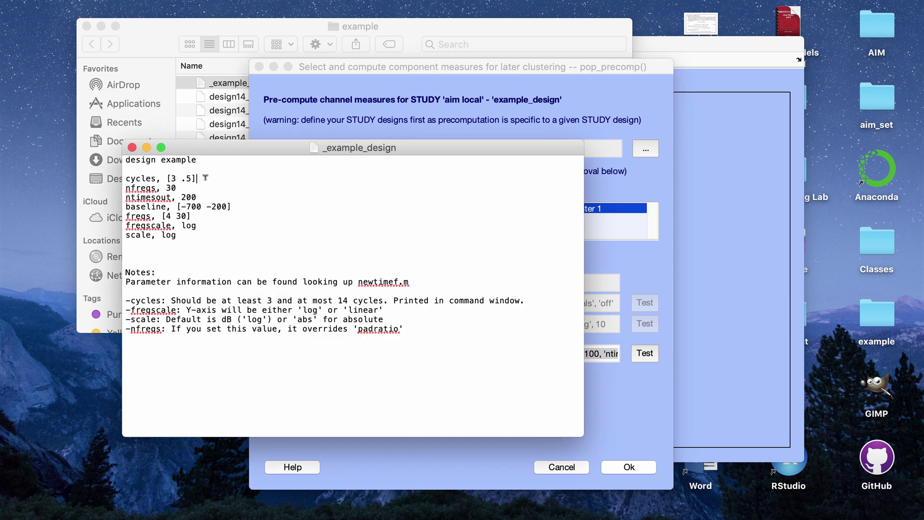
pyautogui.click(602, 357)
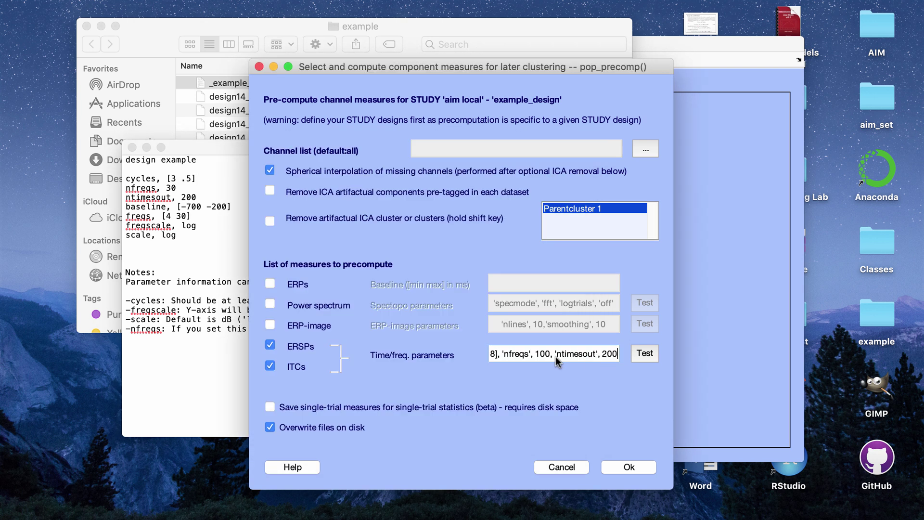
pyautogui.click(233, 216)
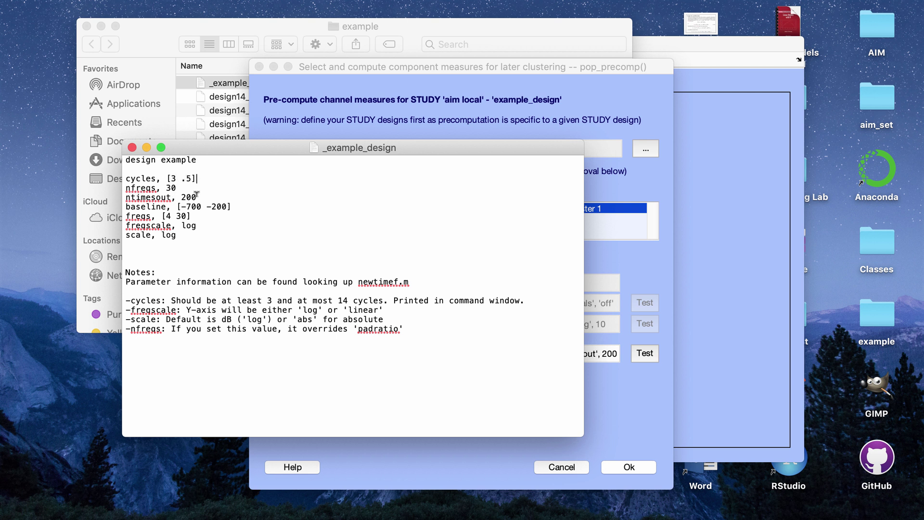
pyautogui.moveTo(196, 196); pyautogui.dragTo(231, 201)
pyautogui.click(179, 193)
pyautogui.click(238, 200)
# Step: Read the notes on allowed cycle counts, freqscale, scale and nfreqs, then return to EEGLAB
pyautogui.moveTo(172, 297); pyautogui.dragTo(388, 299)
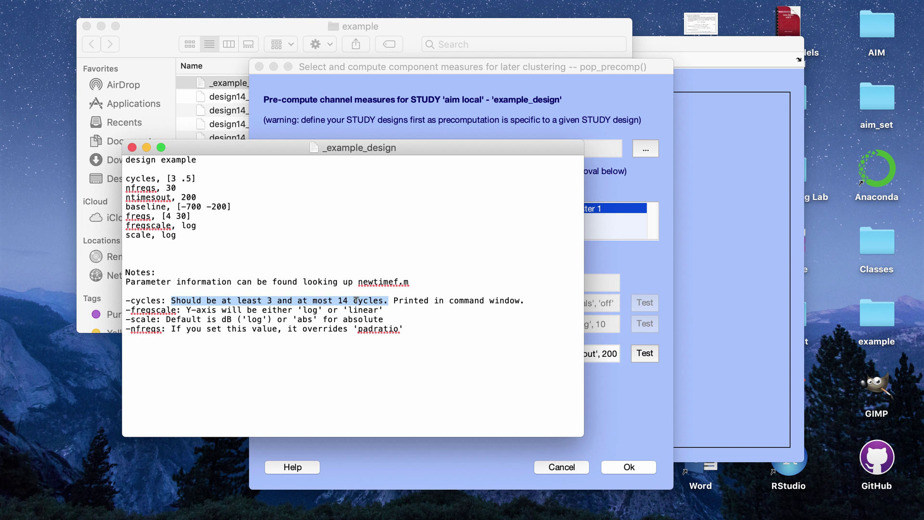
pyautogui.click(648, 418)
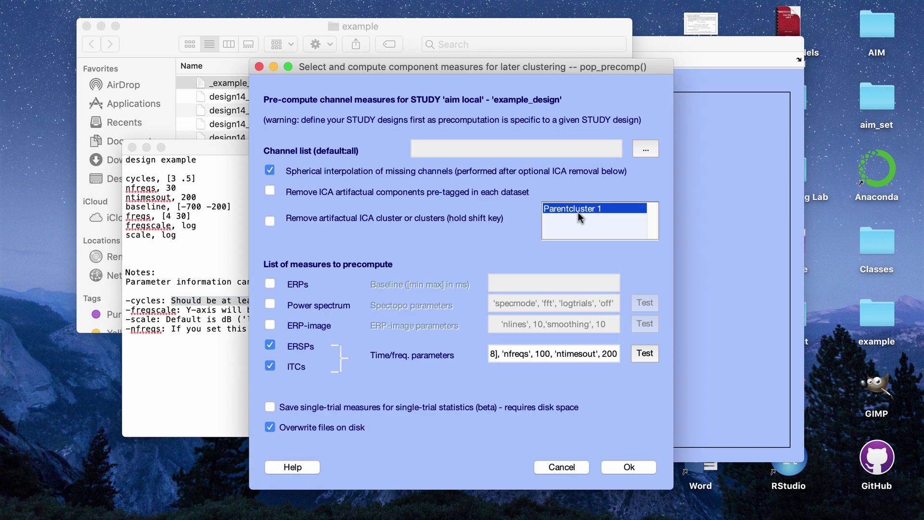
pyautogui.click(190, 371)
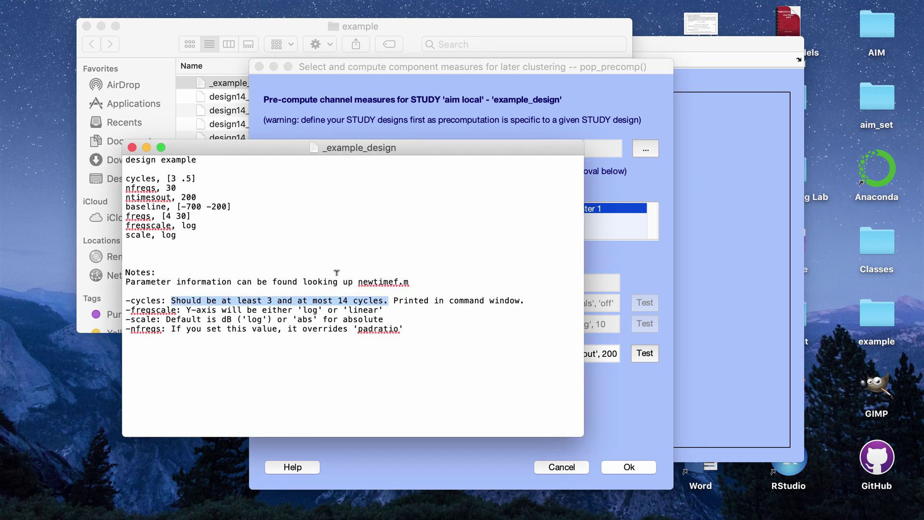
pyautogui.click(143, 305)
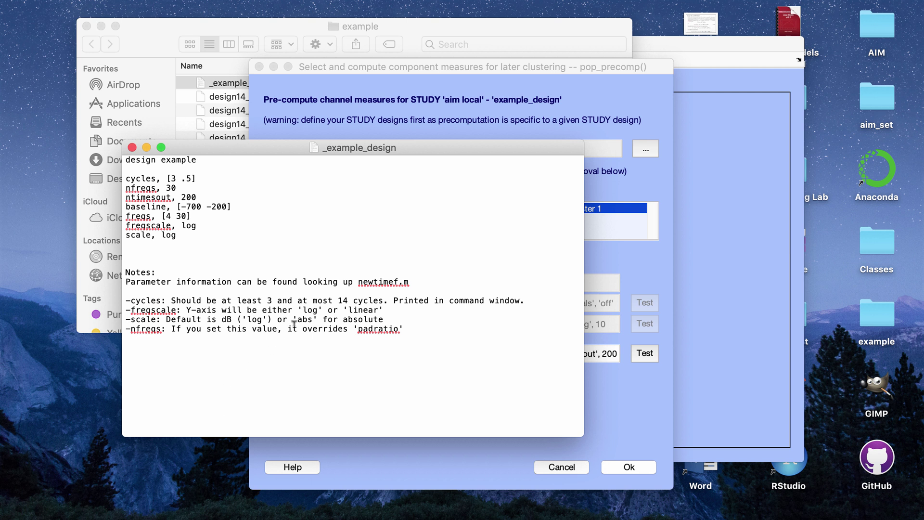
pyautogui.tripleClick(358, 308)
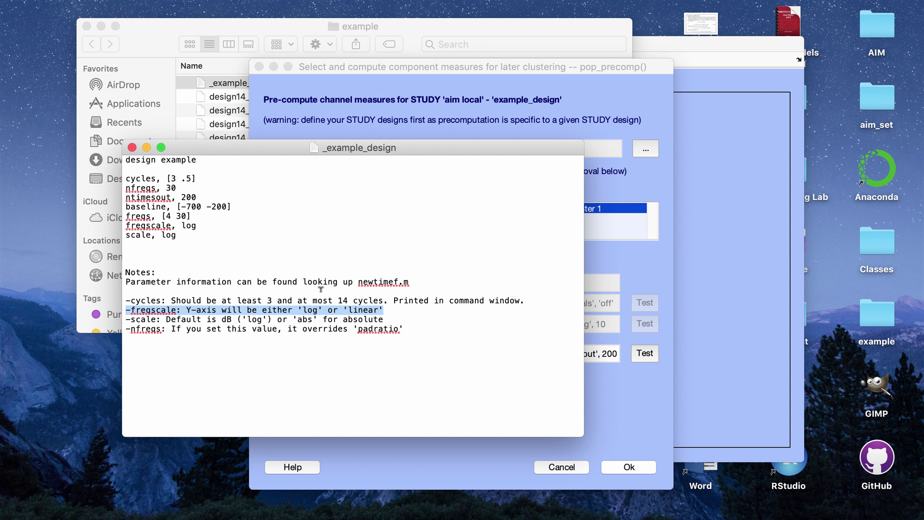
pyautogui.tripleClick(161, 319)
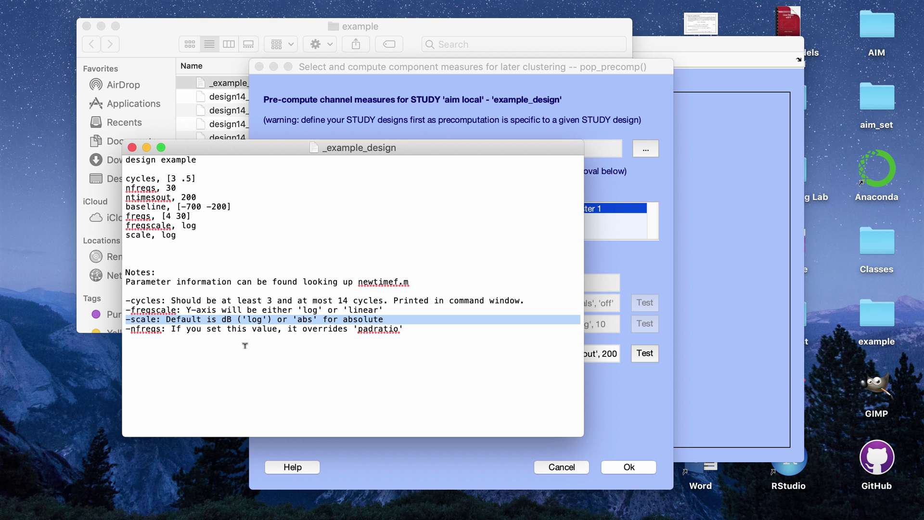
pyautogui.tripleClick(141, 330)
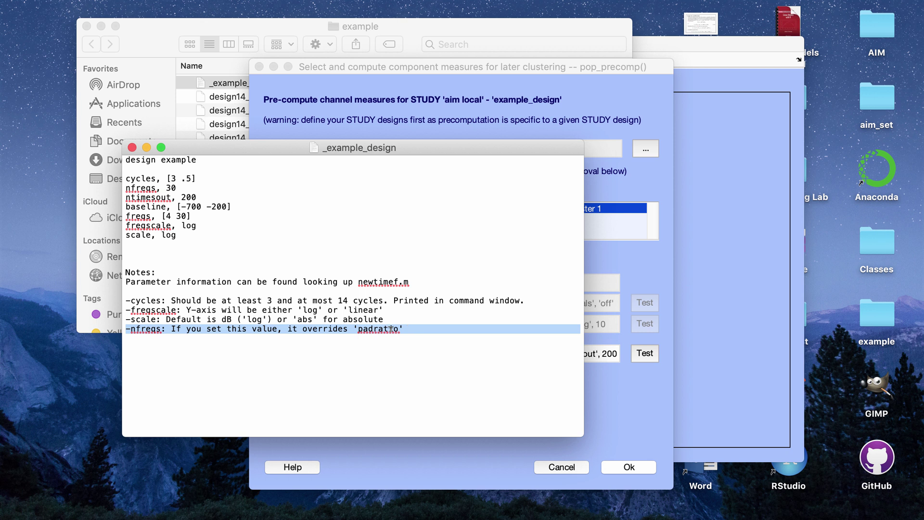
pyautogui.press('super+Tab')
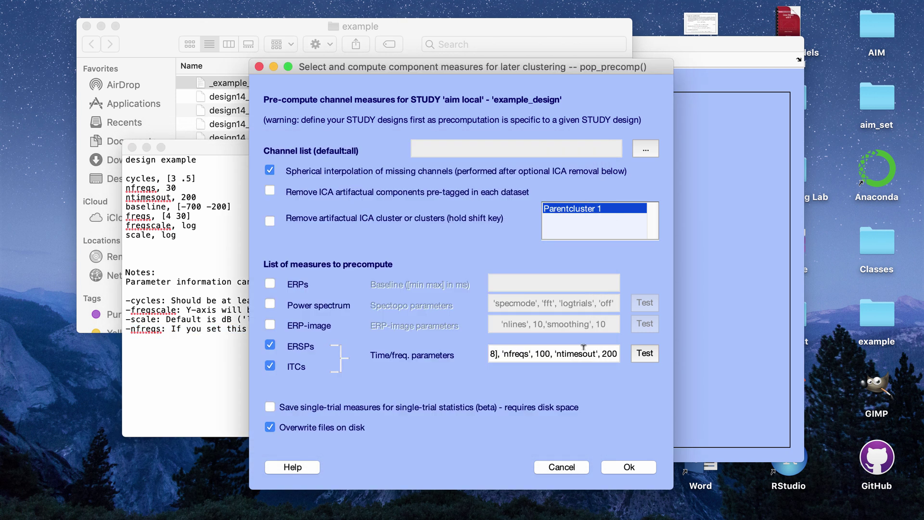
# Step: Enter cycles [3 .5], nfreqs 30, ntimesout 200, baseline [-700 -200], freqs [4 30], log freqscale/scale, and test
pyautogui.tripleClick(583, 347)
pyautogui.press('BackSpace')
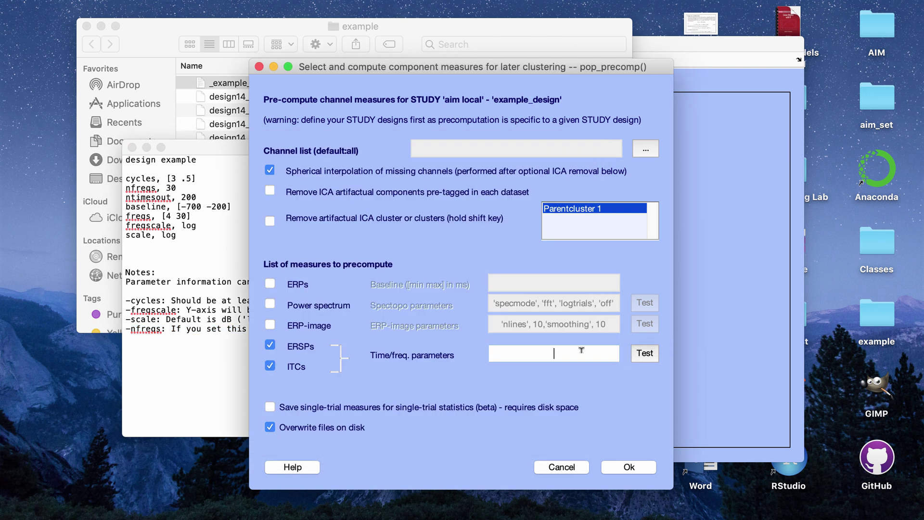
pyautogui.write("'cycles,")
pyautogui.press('BackSpace')
pyautogui.write("', [3 .5], 'nfreqs', 30, 'n")
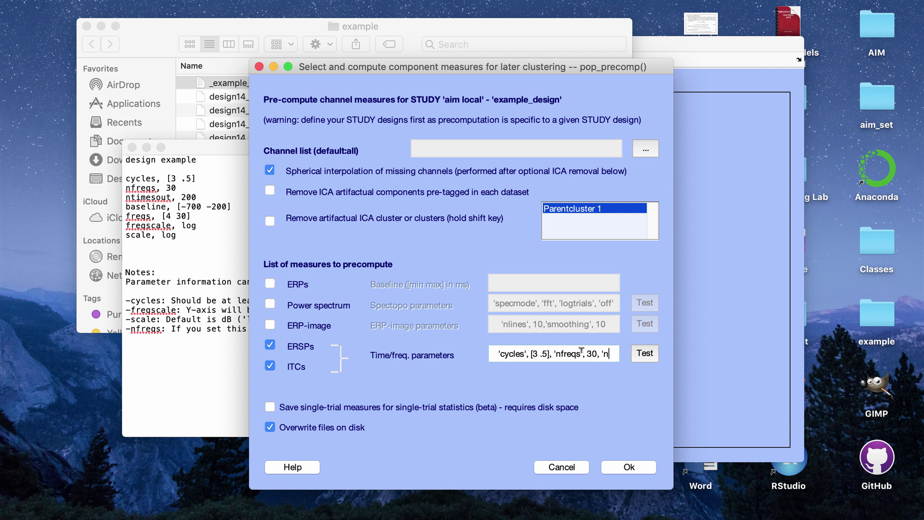
pyautogui.write("timesout', 200'")
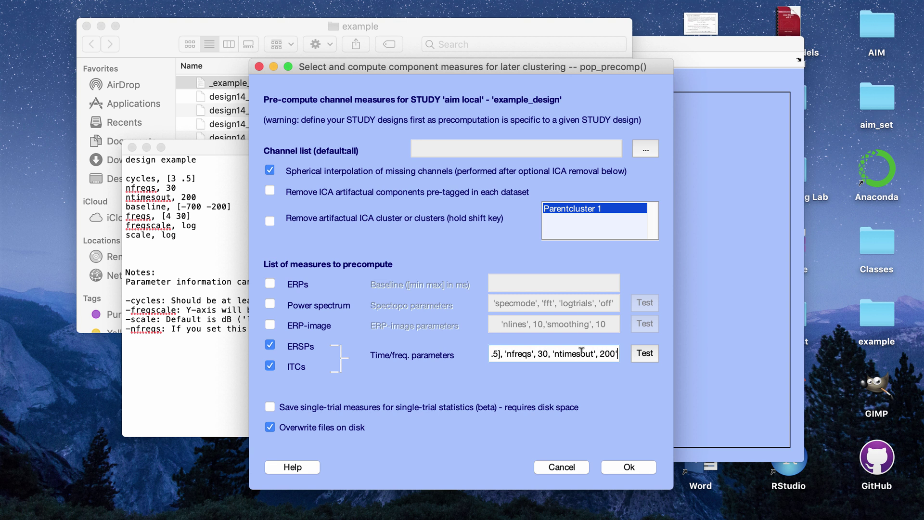
pyautogui.press('BackSpace')
pyautogui.write(', 200,')
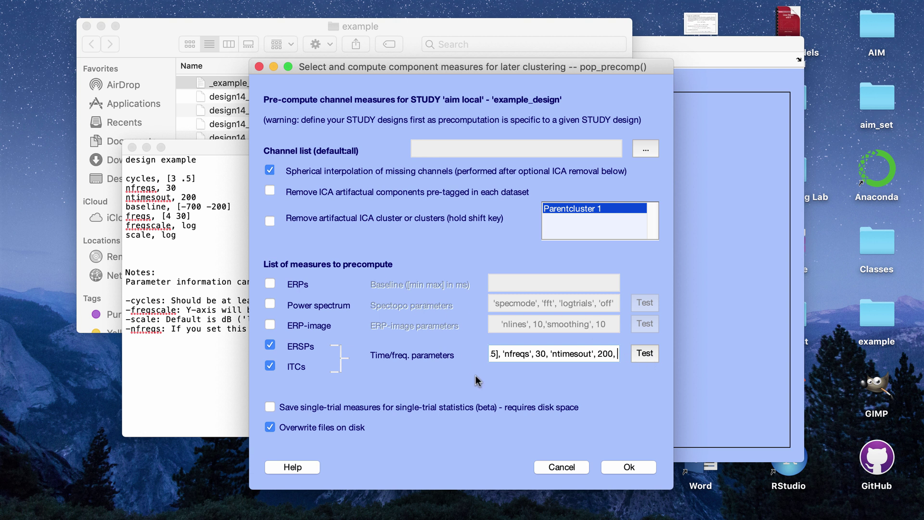
pyautogui.write("'baseline', [-700 -200], 'freqs', [4 30], ")
pyautogui.write("'freqscale', 'log', 'scale', 'log'")
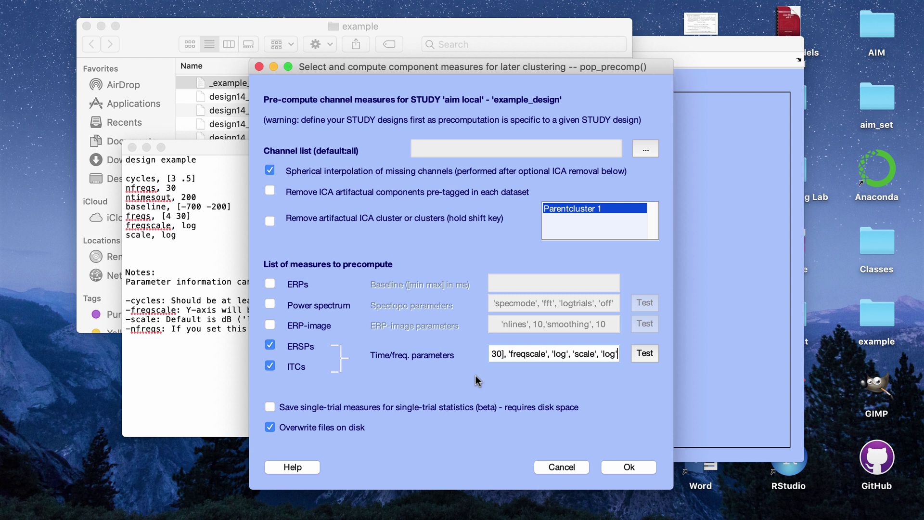
pyautogui.click(645, 352)
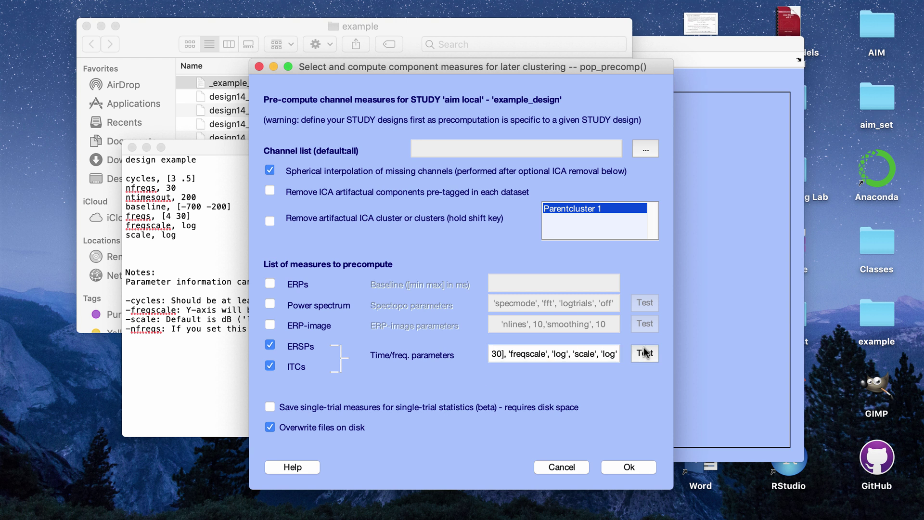
# Step: Enlarge and reposition the 4–30 Hz test time-frequency plot to inspect it, then close it
pyautogui.moveTo(450, 398); pyautogui.dragTo(562, 453)
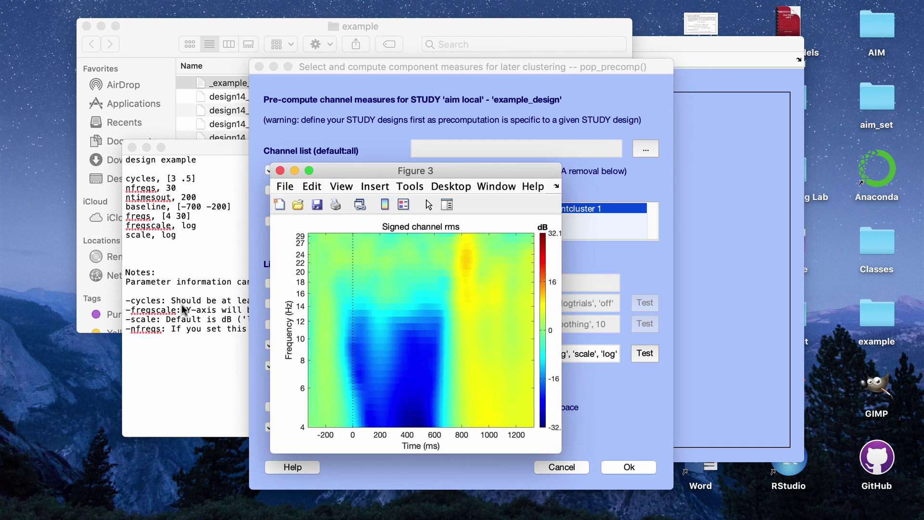
pyautogui.moveTo(360, 172); pyautogui.dragTo(270, 206)
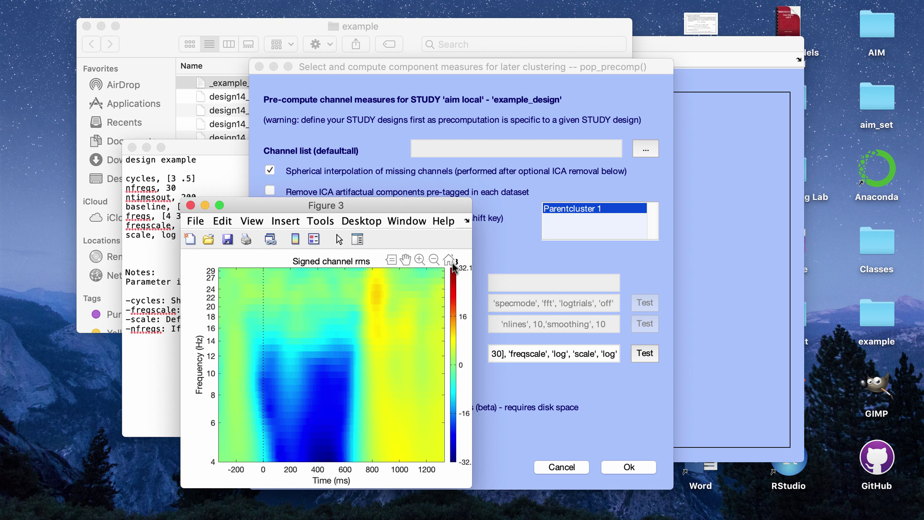
pyautogui.click(190, 206)
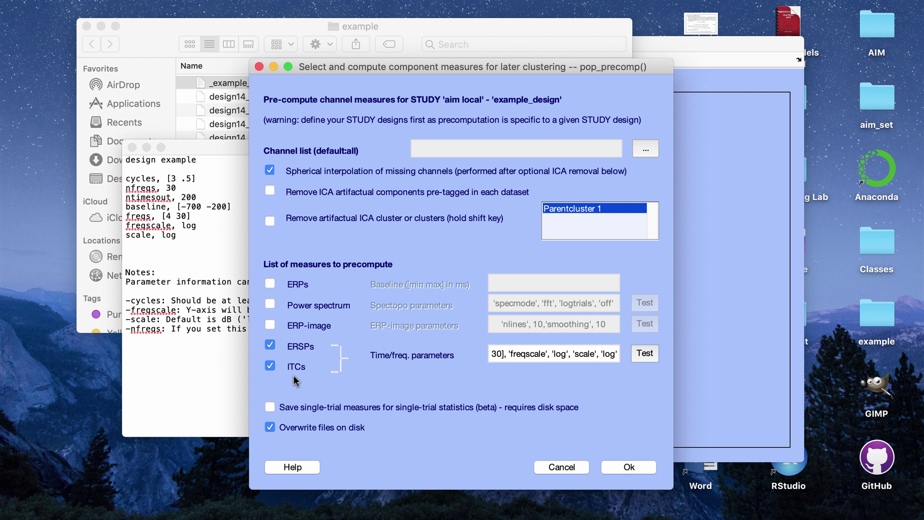
# Step: Bring the Finder example folder's file list forward and scroll through its contents
pyautogui.click(157, 52)
pyautogui.click(203, 365)
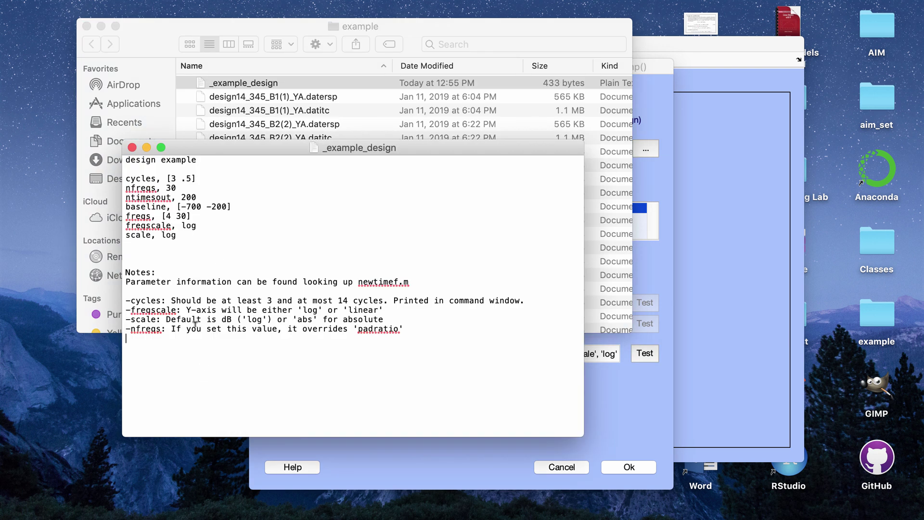
pyautogui.click(151, 36)
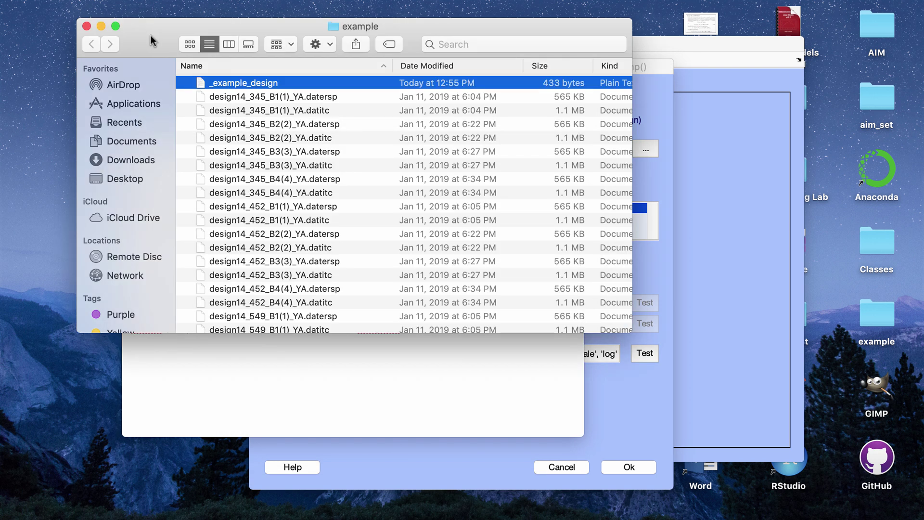
pyautogui.click(258, 95)
pyautogui.press('super+Tab')
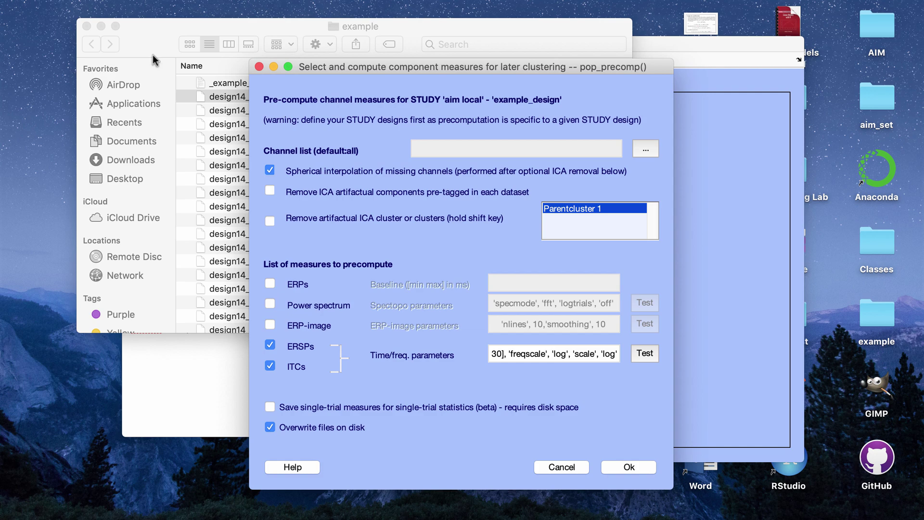
pyautogui.click(152, 54)
pyautogui.scroll(-20, 284, 114)
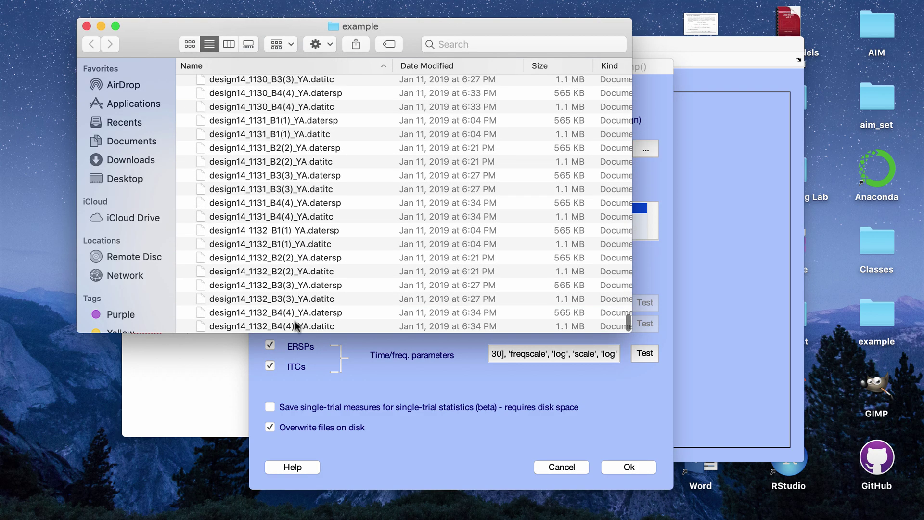
# Step: Inspect _example_design and the first .datersp and matching .datitc files, then close the folder window
pyautogui.keyDown('shift'); pyautogui.click(296, 326); pyautogui.keyUp('shift')
pyautogui.scroll(8, 384, 252)
pyautogui.scroll(15, 384, 251)
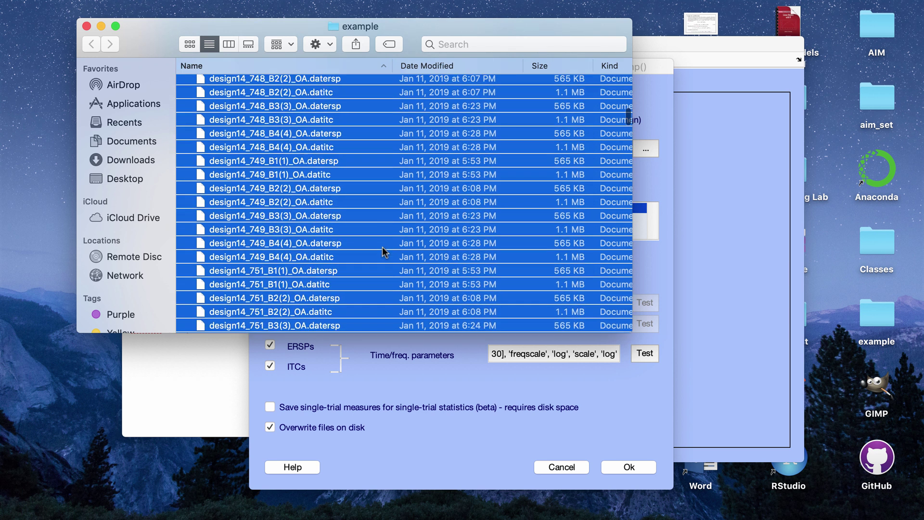
pyautogui.click(315, 83)
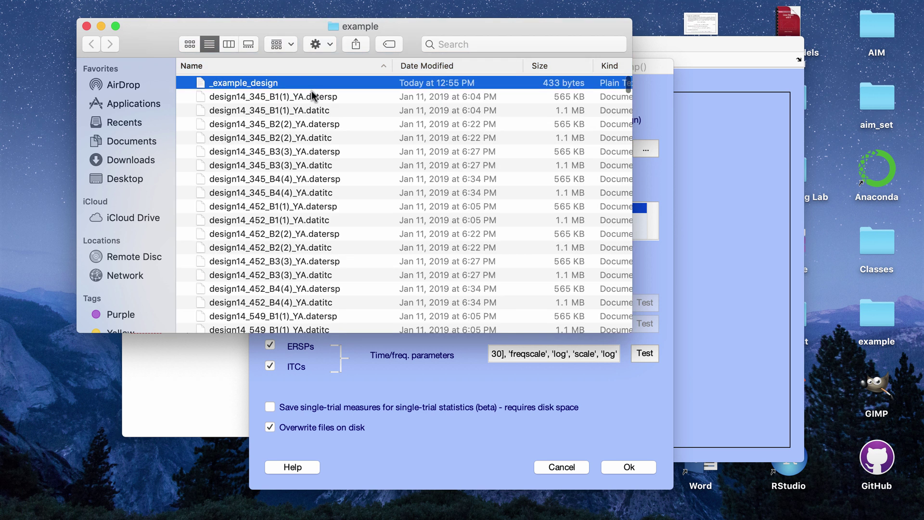
pyautogui.click(311, 92)
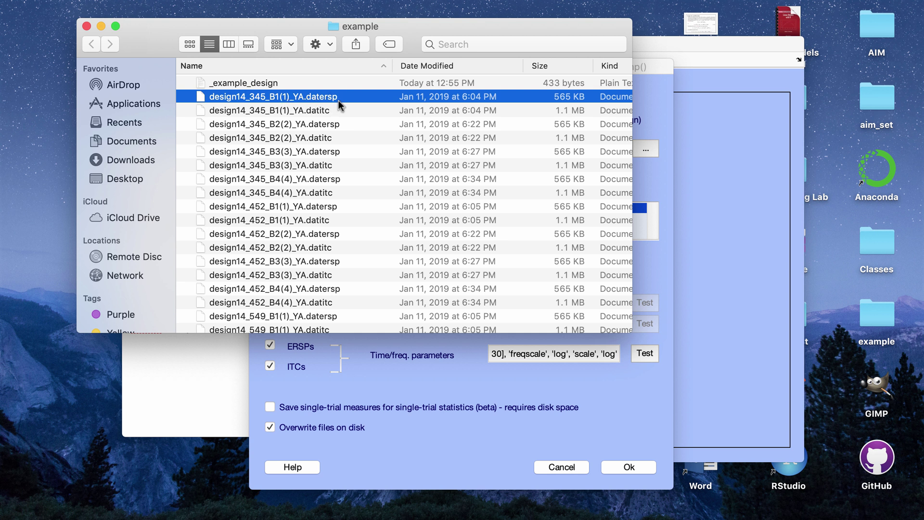
pyautogui.click(320, 113)
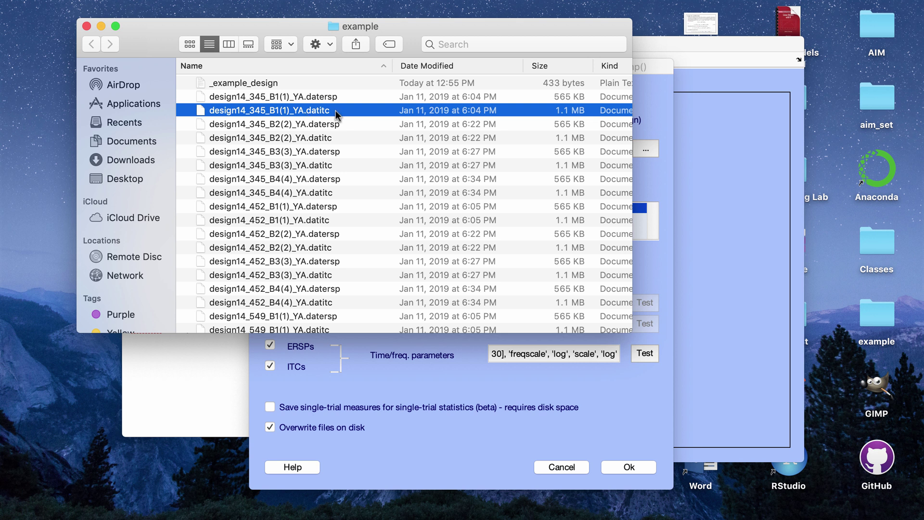
pyautogui.scroll(-15, 331, 181)
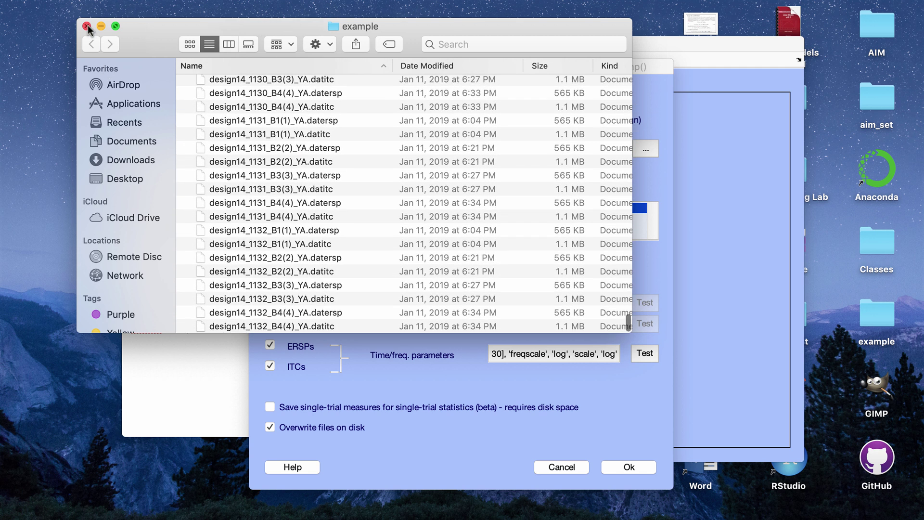
pyautogui.click(87, 26)
# Step: Dismiss the precompute dialog and open Study > Plot channel measures, moving and enlarging the dialog
pyautogui.click(561, 467)
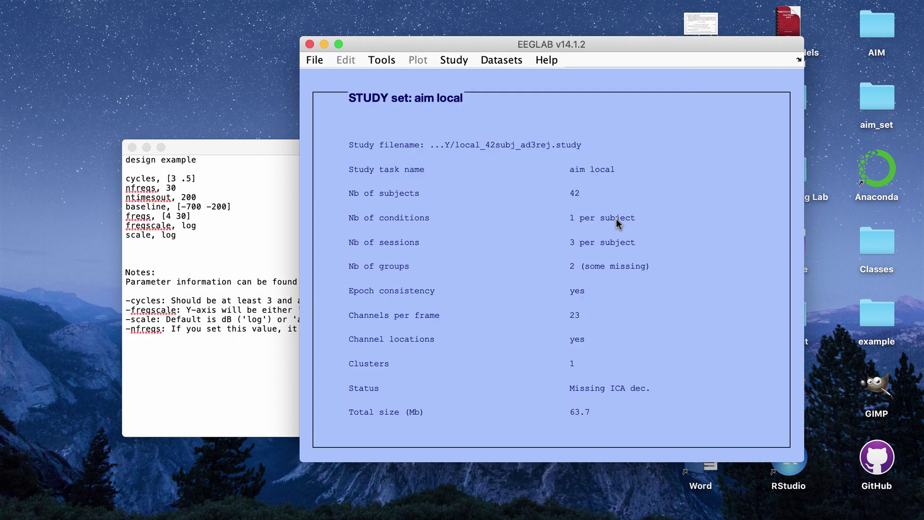
pyautogui.click(460, 59)
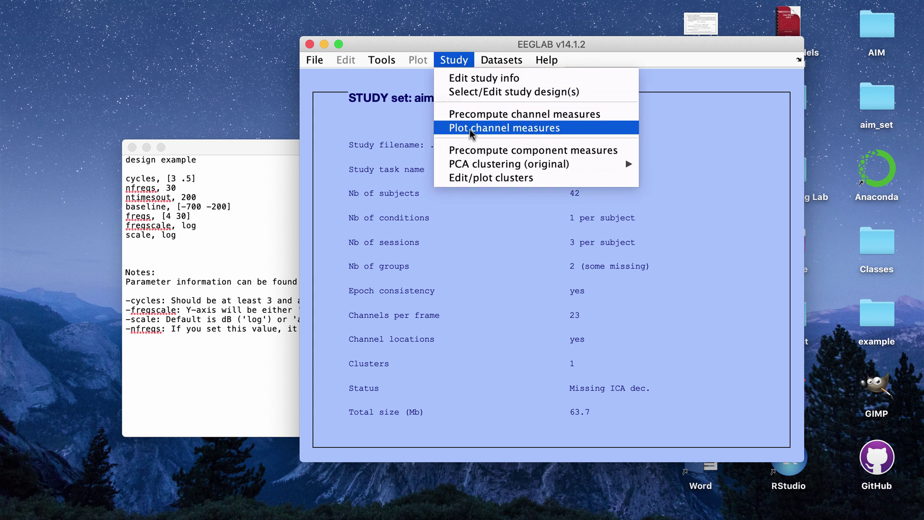
pyautogui.click(478, 132)
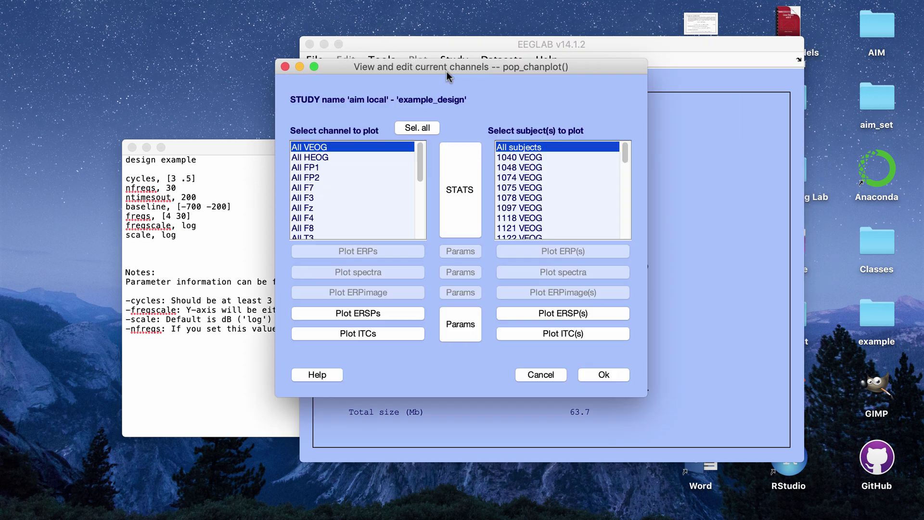
pyautogui.moveTo(450, 28); pyautogui.dragTo(350, 52)
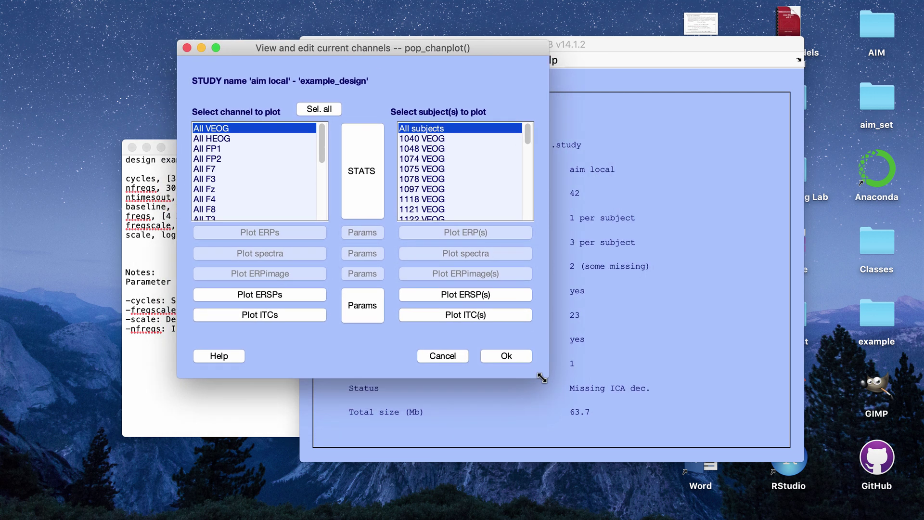
pyautogui.moveTo(541, 377); pyautogui.dragTo(650, 461)
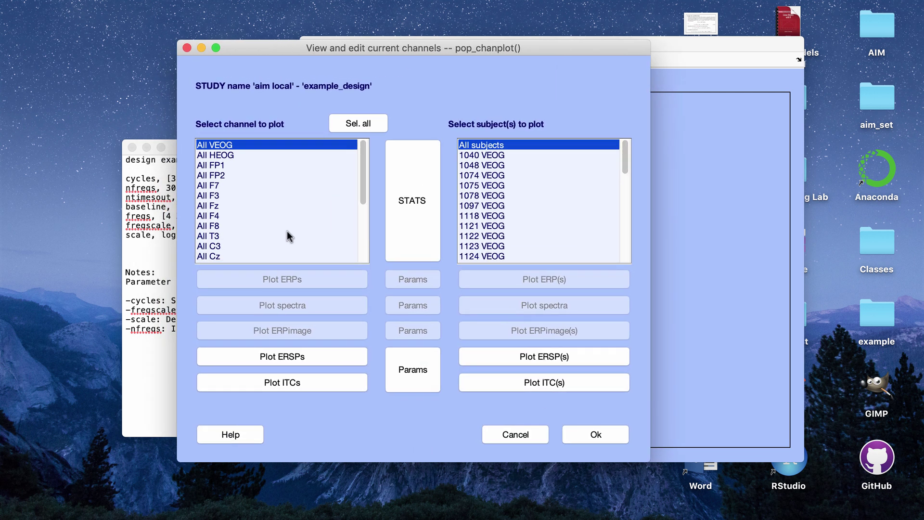
# Step: Scroll the channel list and select Pz for all subjects
pyautogui.scroll(-3, 287, 230)
pyautogui.scroll(3, 250, 181)
pyautogui.scroll(-3, 248, 227)
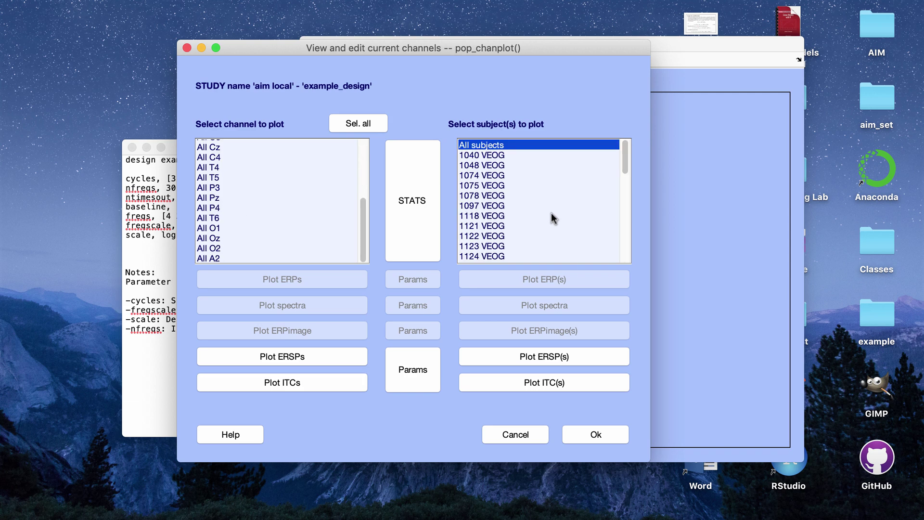
pyautogui.scroll(3, 314, 207)
pyautogui.scroll(-3, 314, 206)
pyautogui.click(237, 197)
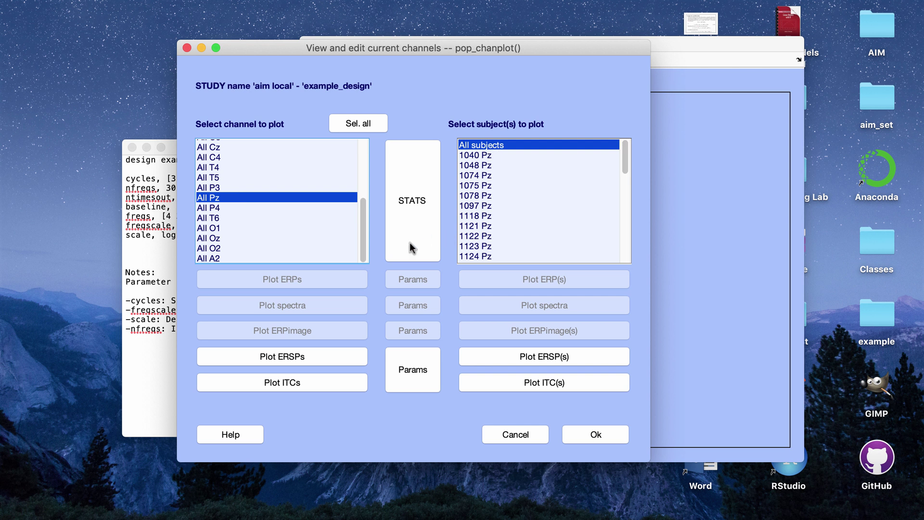
# Step: Plot the Pz ERSPs for OA and YA across blocks B1–B4 and view the figure
pyautogui.click(338, 362)
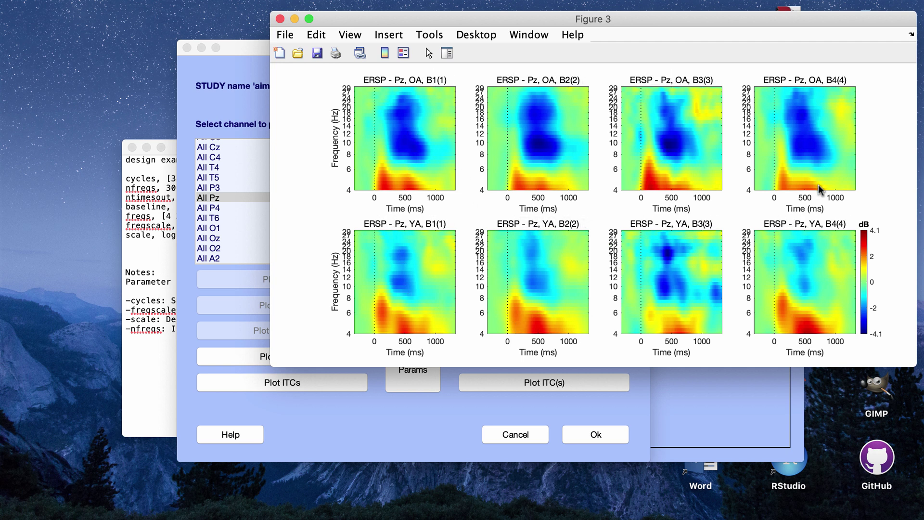
pyautogui.press('super+grave')
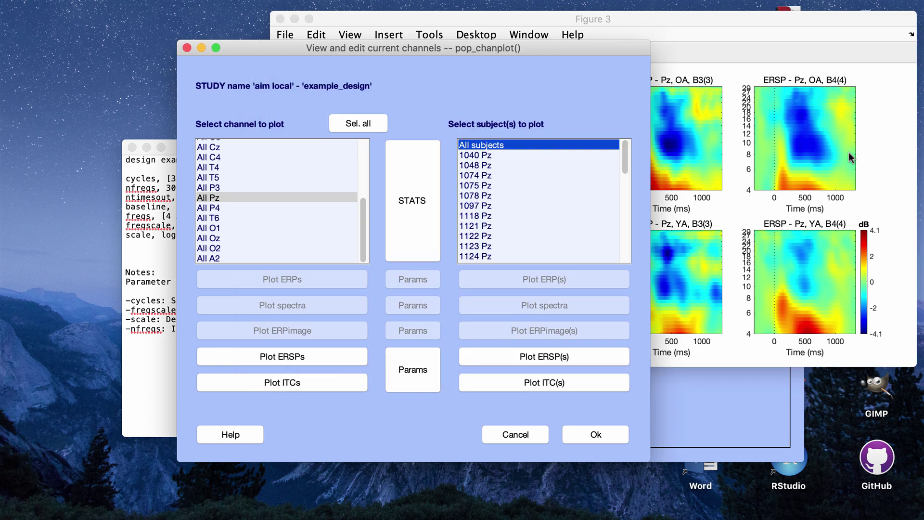
pyautogui.click(850, 157)
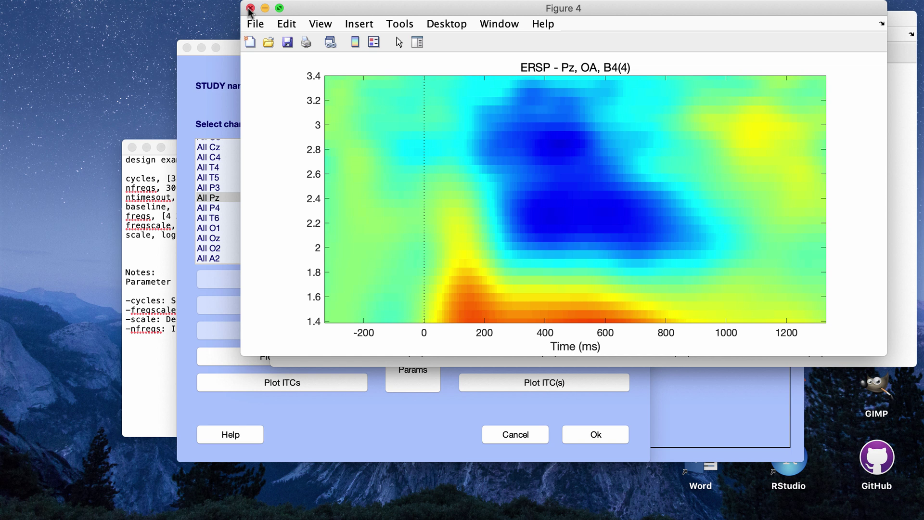
pyautogui.click(250, 10)
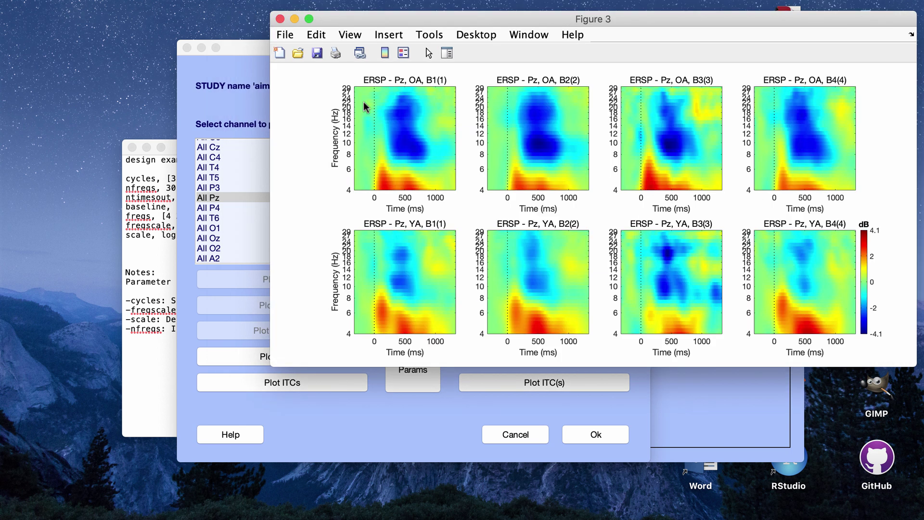
pyautogui.press('super+grave')
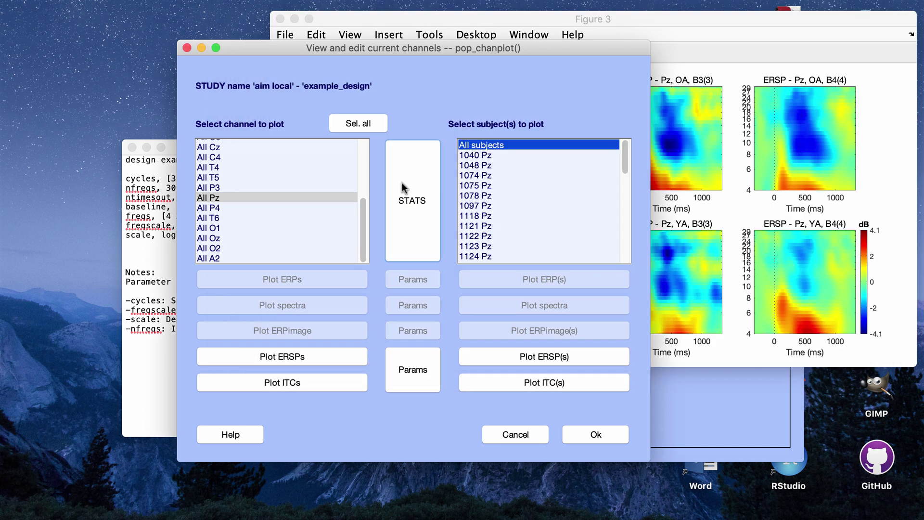
# Step: Keep parametric statistics in the STATS settings, then bring the Pz ERSP figure forward
pyautogui.click(402, 191)
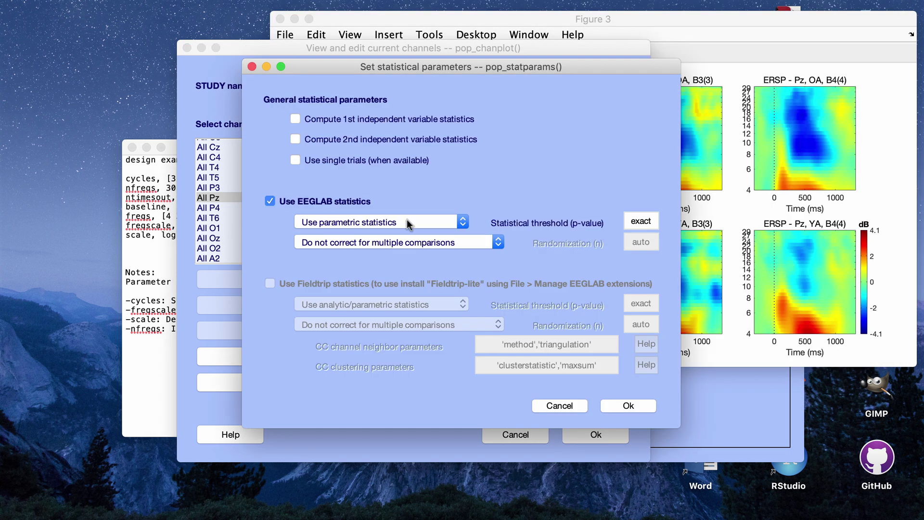
pyautogui.click(363, 222)
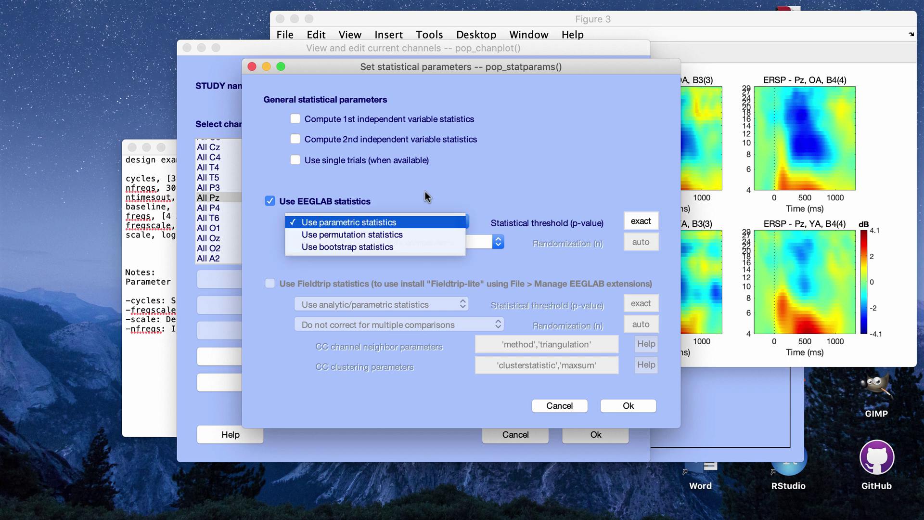
pyautogui.press('Return')
pyautogui.click(251, 66)
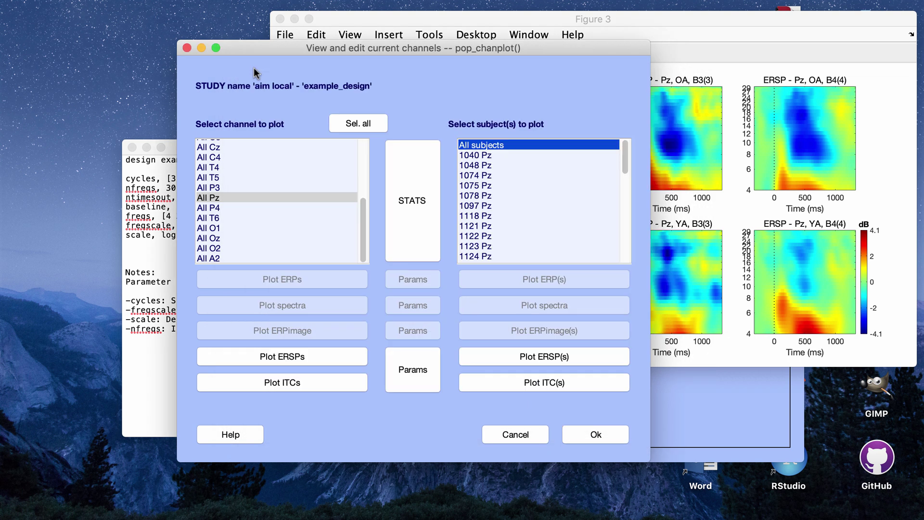
pyautogui.click(453, 21)
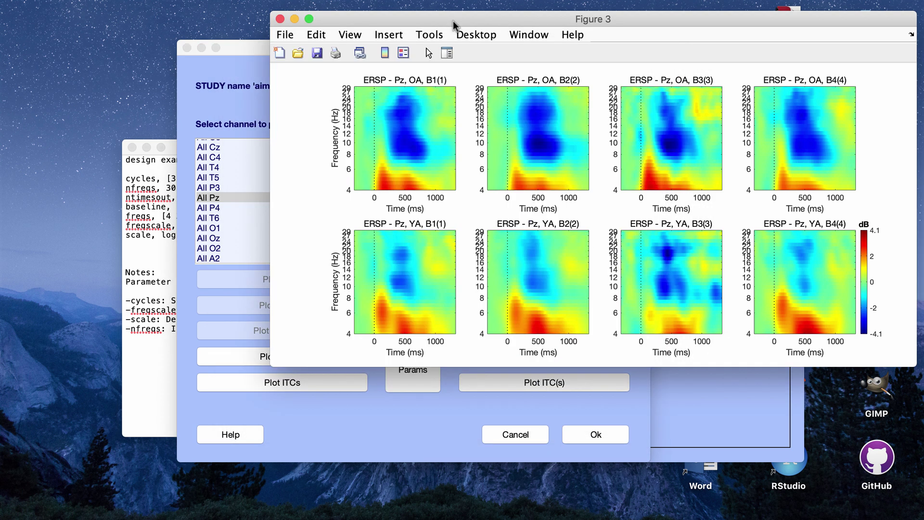
pyautogui.moveTo(346, 161)
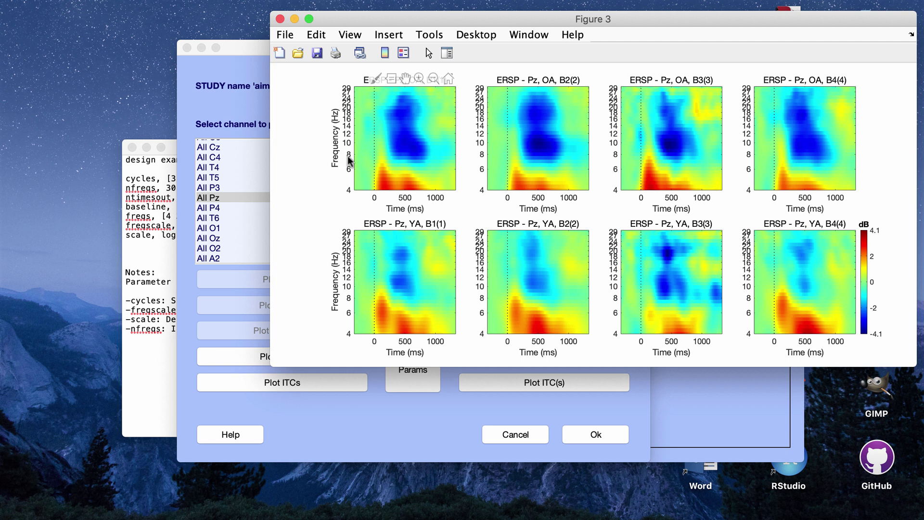